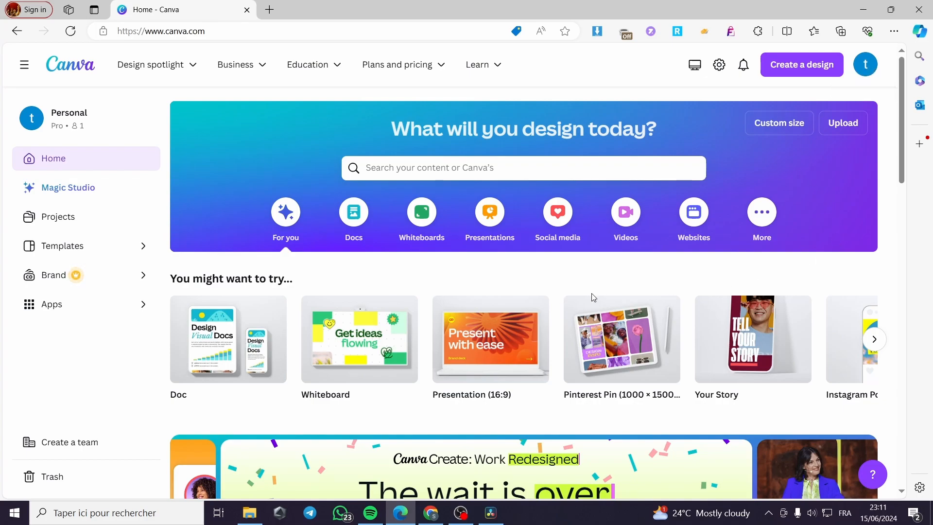
# - Create a new custom-size design of 1280 × 720 px
pyautogui.click(819, 66)
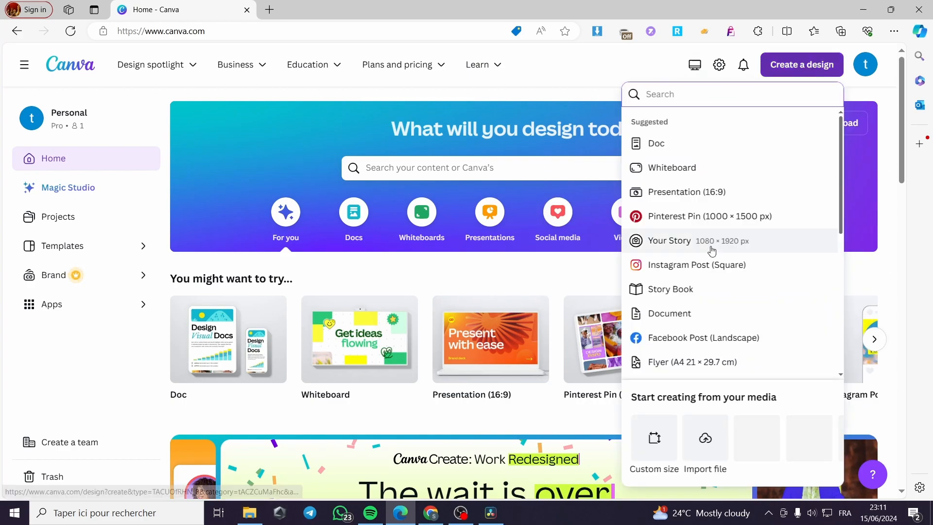
pyautogui.click(650, 443)
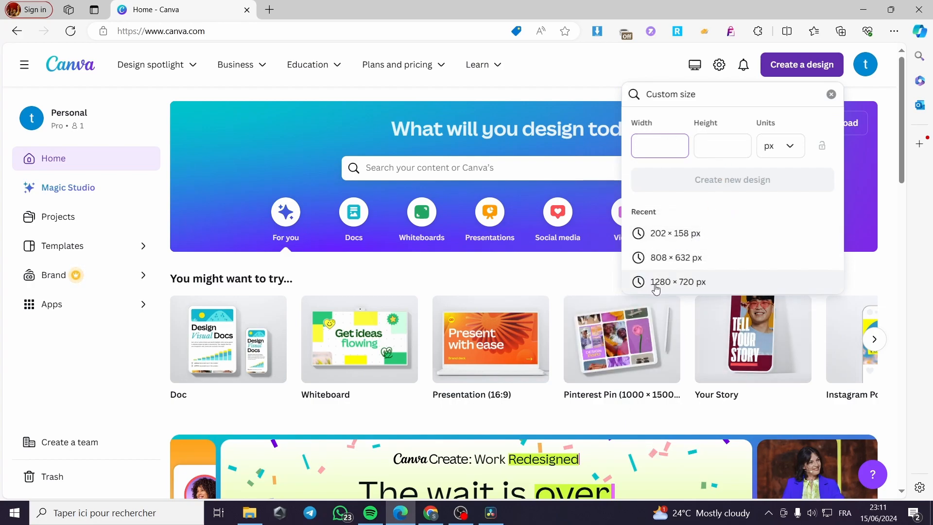
pyautogui.click(716, 282)
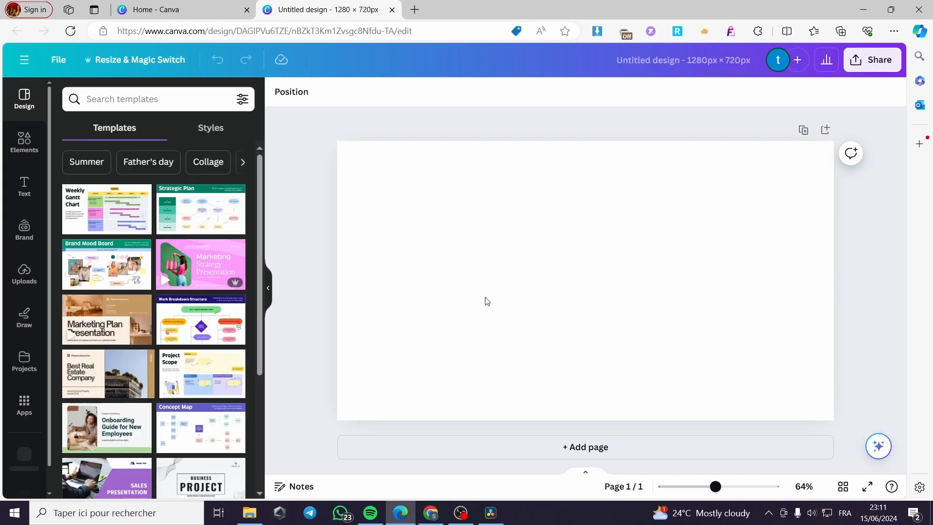
# - Add the uploaded cutout of the couple reading a map, enlarge it to about 443 × 665, and place it on the page's left side
pyautogui.click(26, 282)
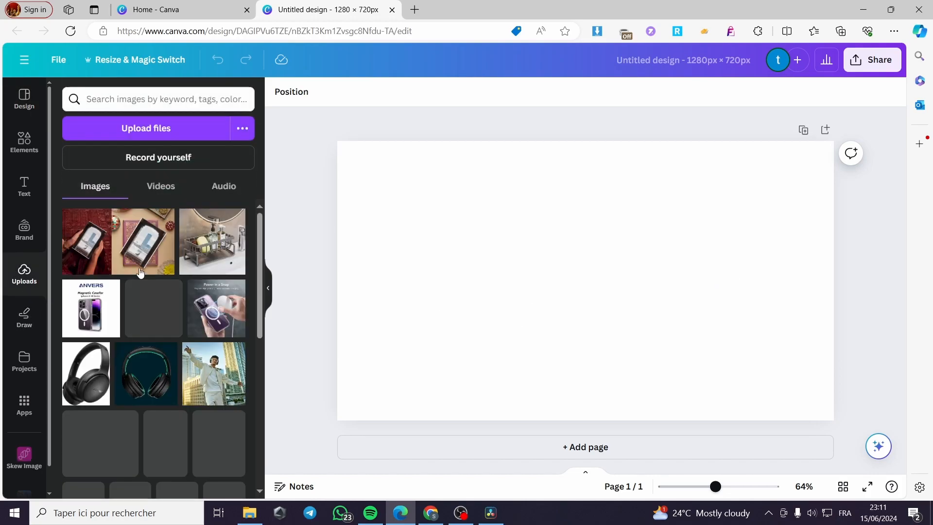
pyautogui.scroll(-1, 225, 329)
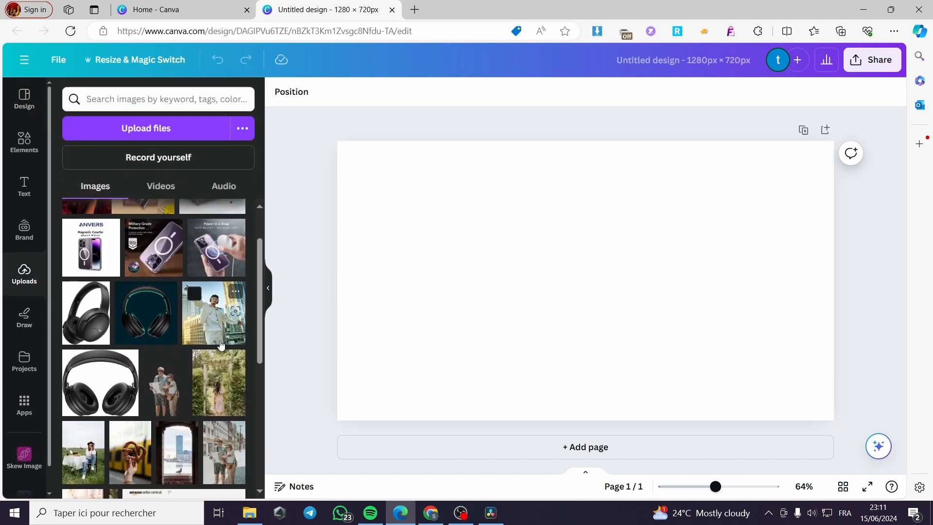
pyautogui.click(165, 399)
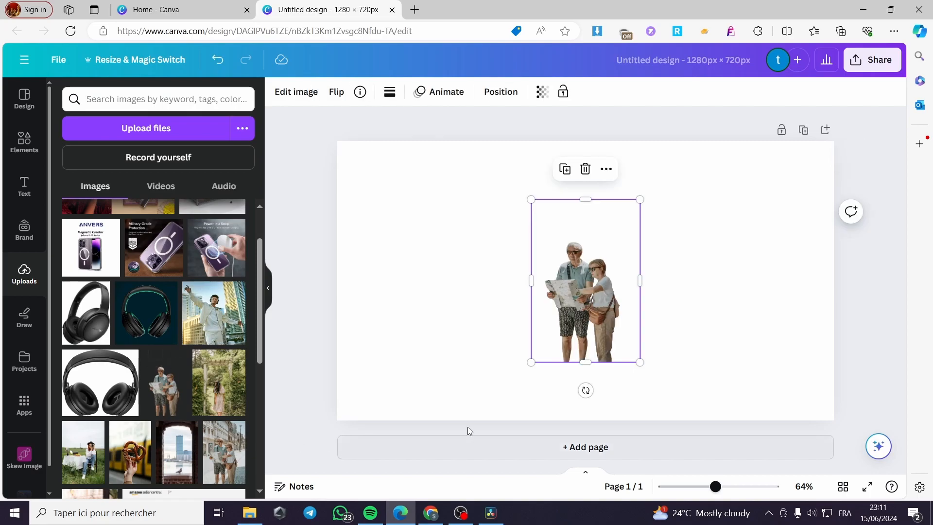
pyautogui.moveTo(581, 340); pyautogui.dragTo(407, 292)
pyautogui.moveTo(464, 320); pyautogui.dragTo(543, 398)
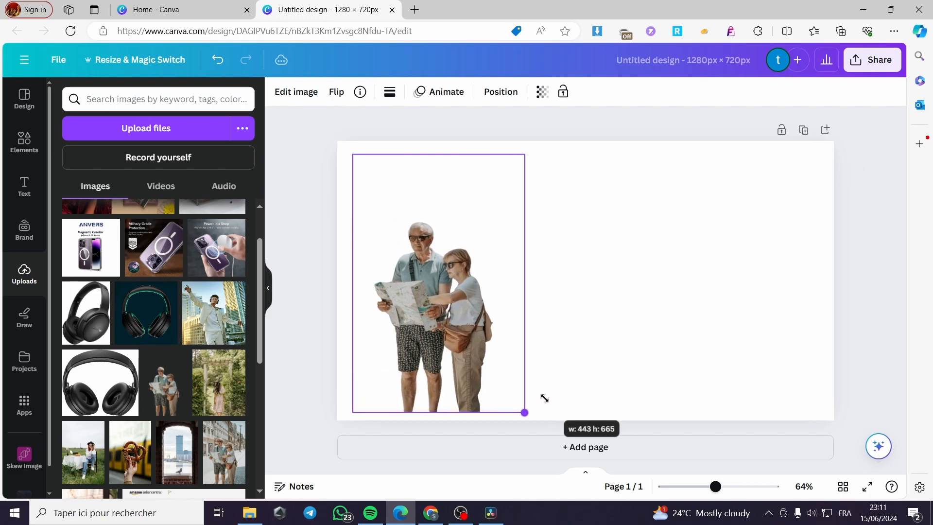
pyautogui.moveTo(454, 197); pyautogui.dragTo(452, 197)
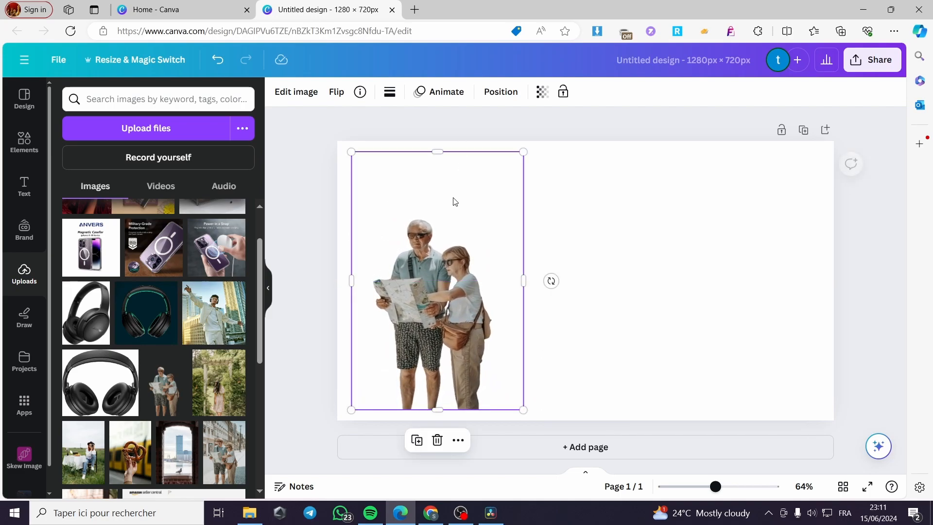
pyautogui.click(602, 133)
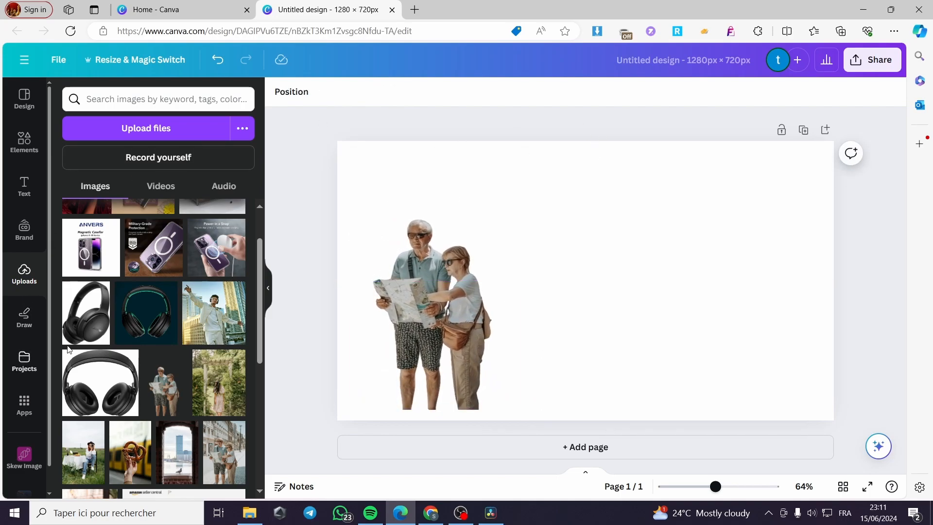
# - Search the Canva apps for "cartoon" and open the Cartoonify app for this design
pyautogui.scroll(-2, 63, 291)
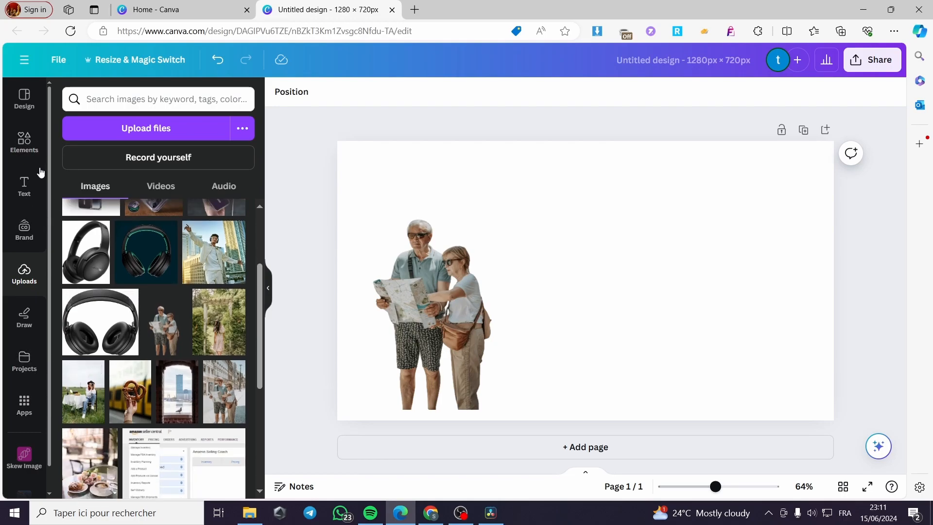
pyautogui.click(25, 404)
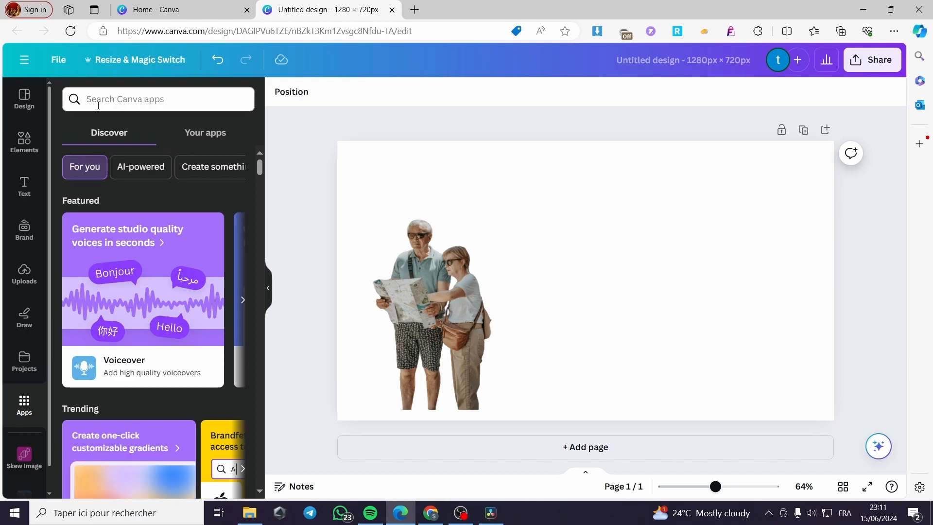
pyautogui.click(143, 105)
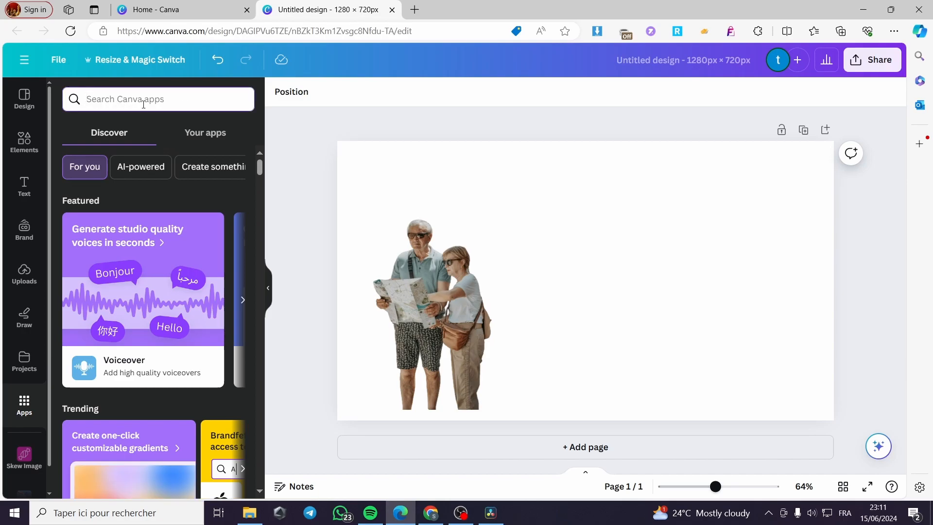
pyautogui.write('ca')
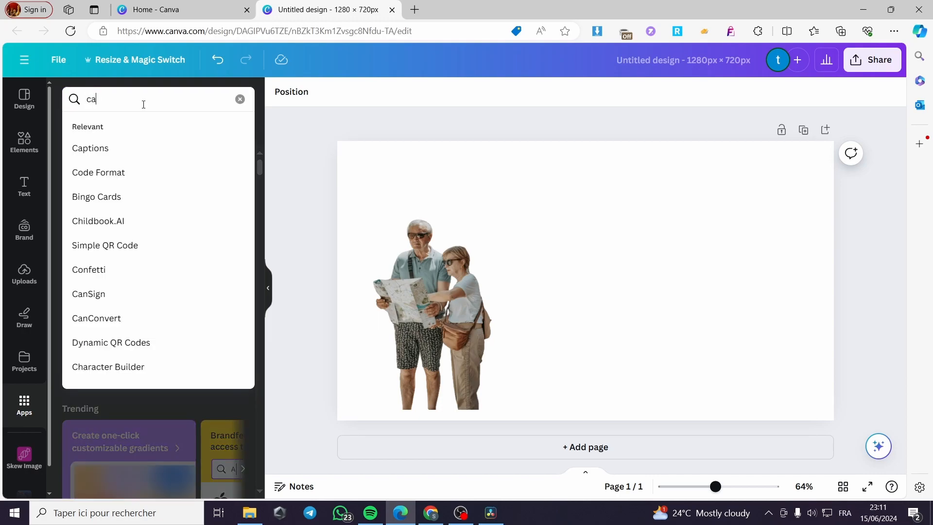
pyautogui.write('rtoon')
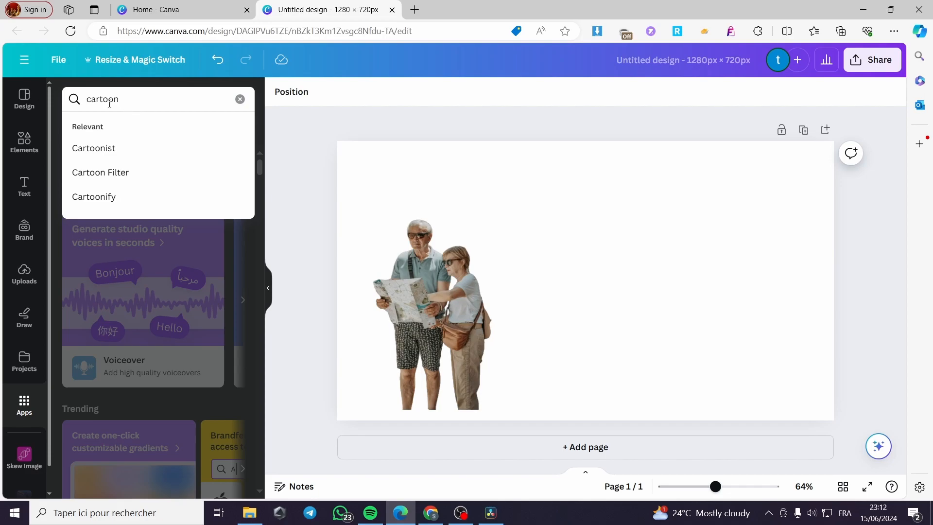
pyautogui.click(109, 202)
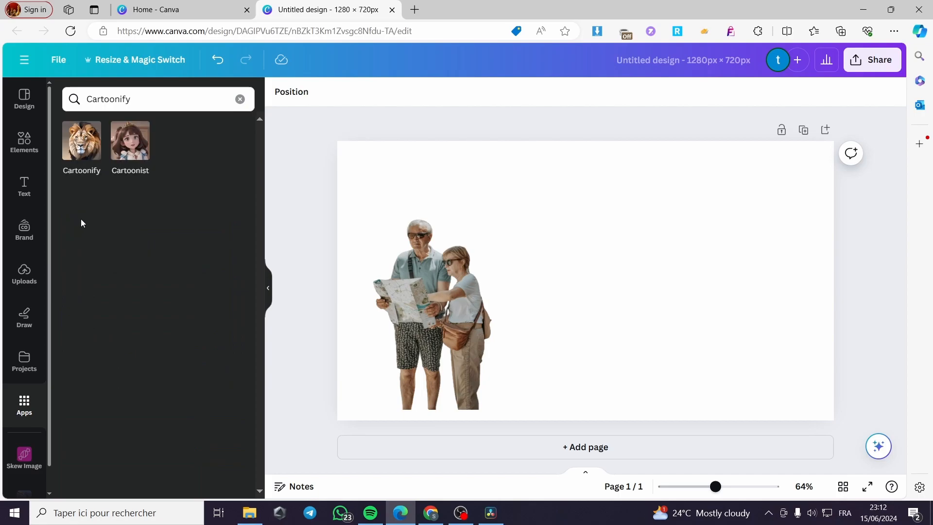
pyautogui.click(85, 158)
pyautogui.click(167, 444)
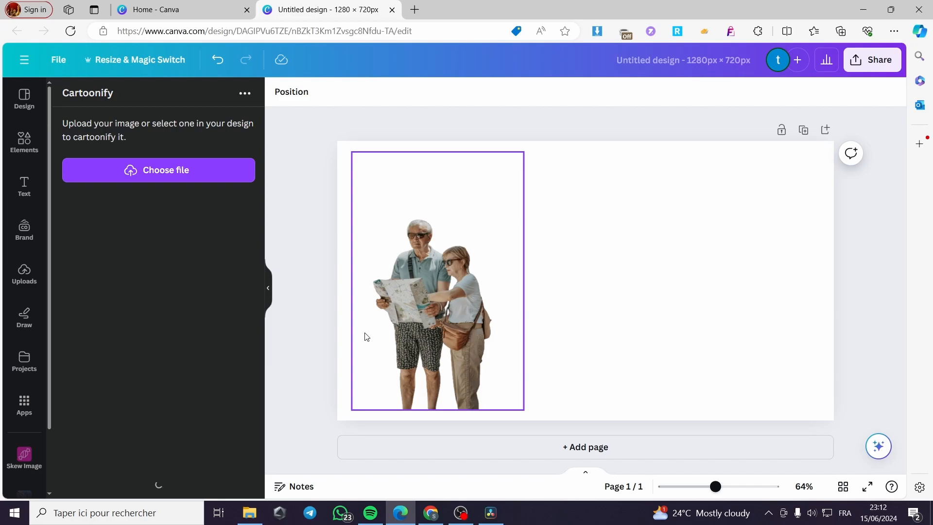
pyautogui.click(159, 172)
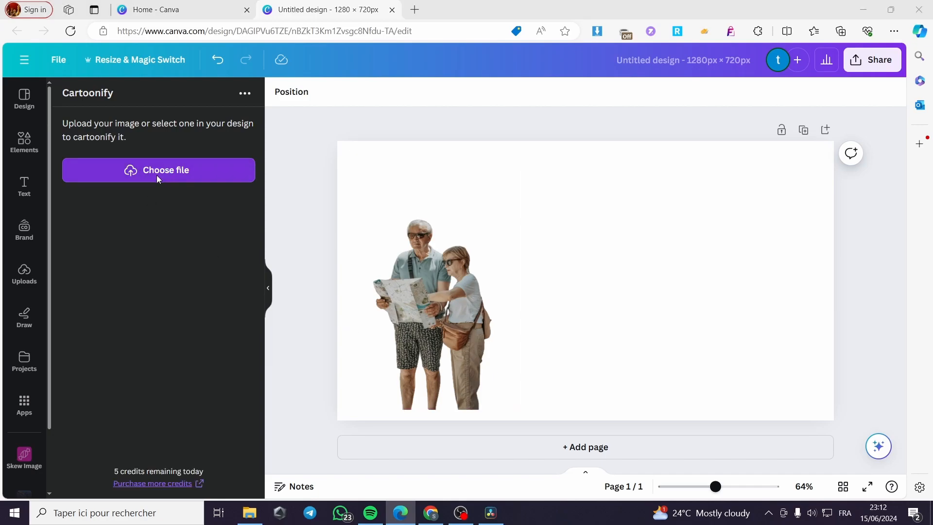
pyautogui.scroll(-2, 488, 271)
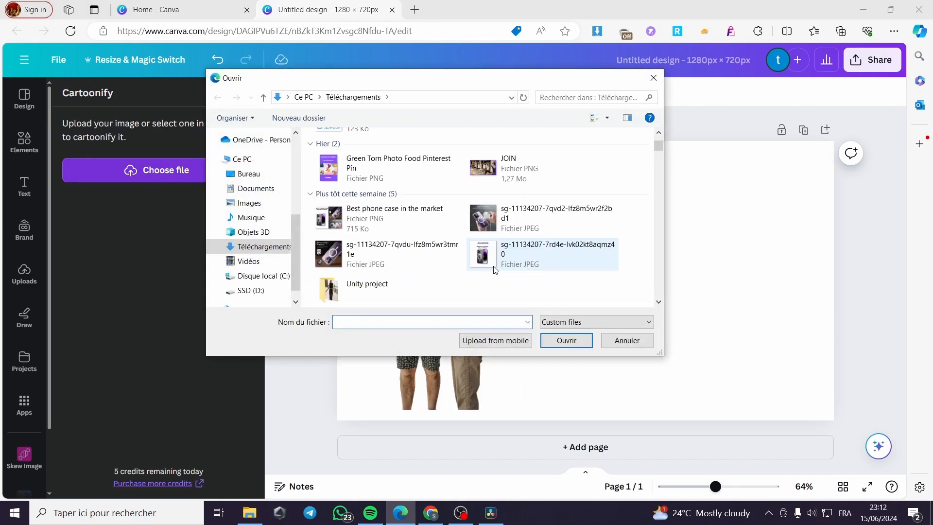
pyautogui.click(645, 82)
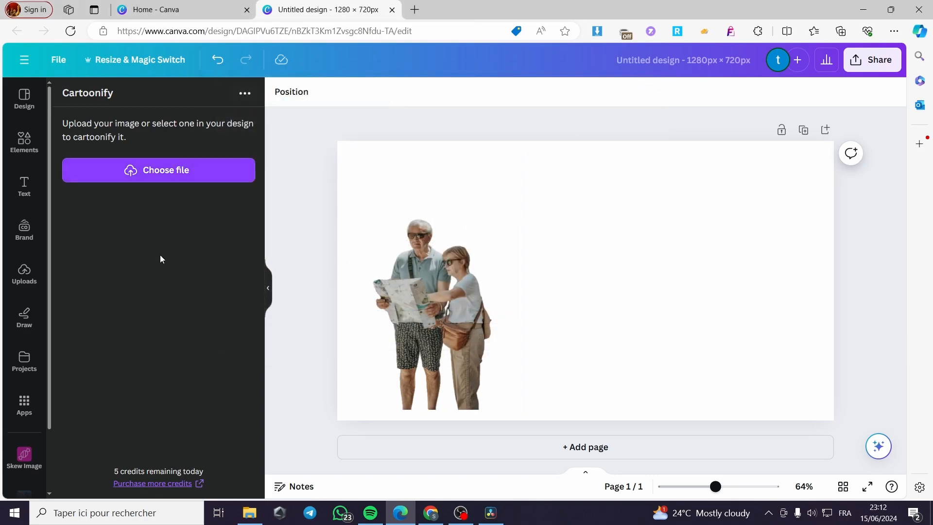
# - Cartoonify and replace the couple image, and position it at the page's left edge
pyautogui.moveTo(413, 353); pyautogui.dragTo(467, 342)
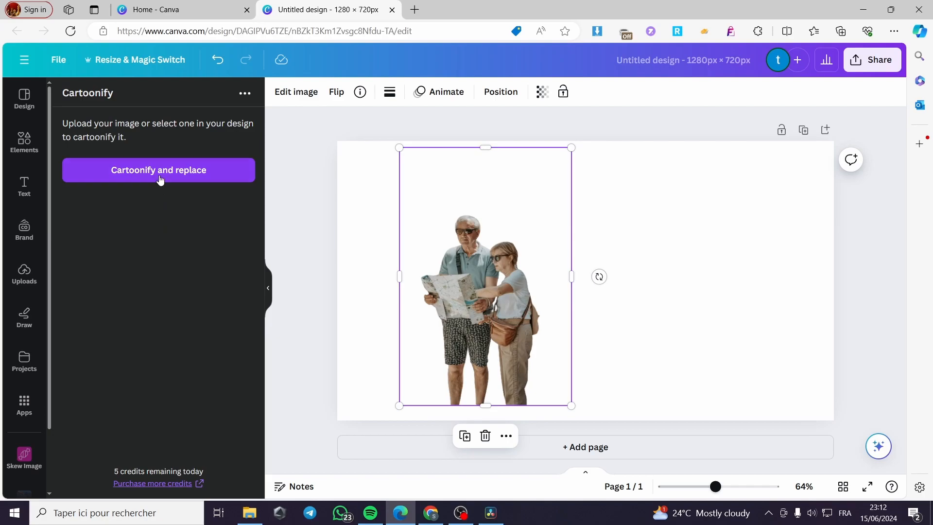
pyautogui.click(119, 174)
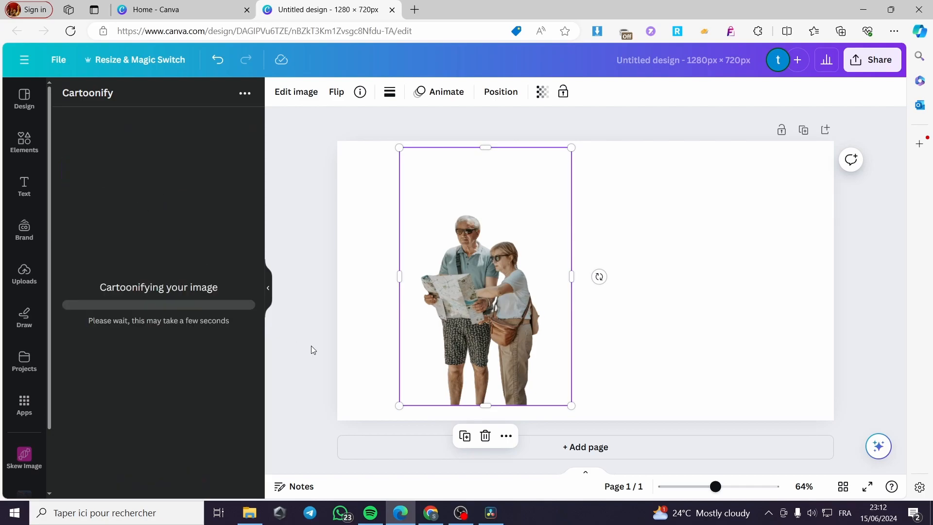
pyautogui.moveTo(481, 334); pyautogui.dragTo(434, 339)
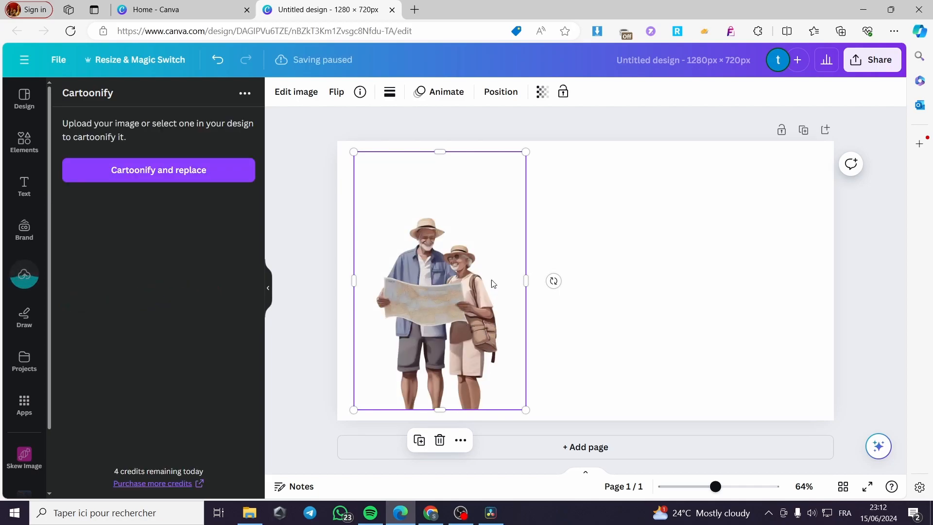
pyautogui.moveTo(437, 300)
pyautogui.mouseDown()
pyautogui.moveTo(453, 300)
pyautogui.moveTo(423, 302)
pyautogui.mouseUp()
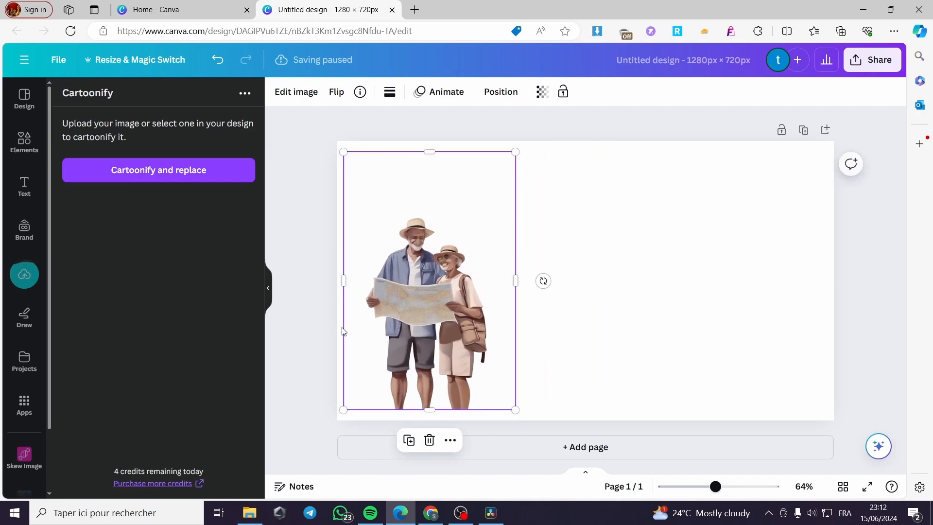
# - Add the original couple cutout from the uploads again, and enlarge it beside the cartoon version to about the same height
pyautogui.click(24, 275)
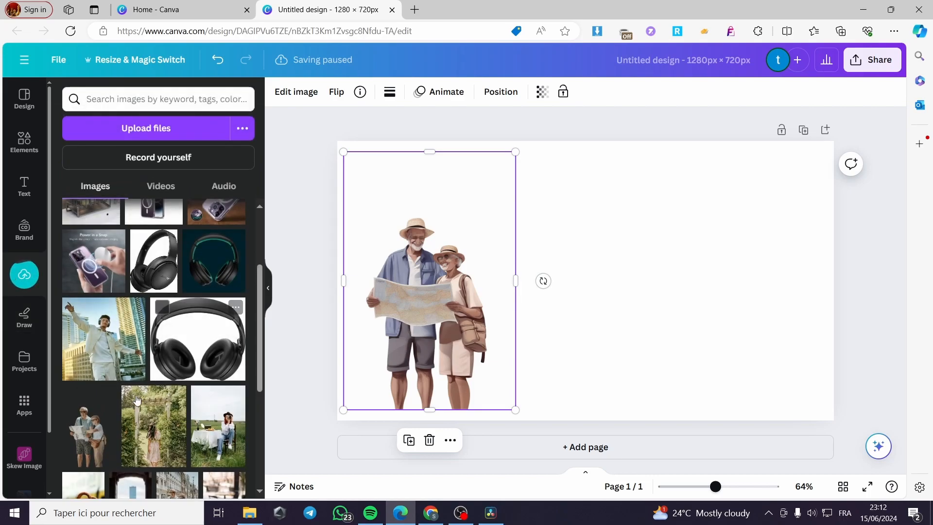
pyautogui.click(91, 430)
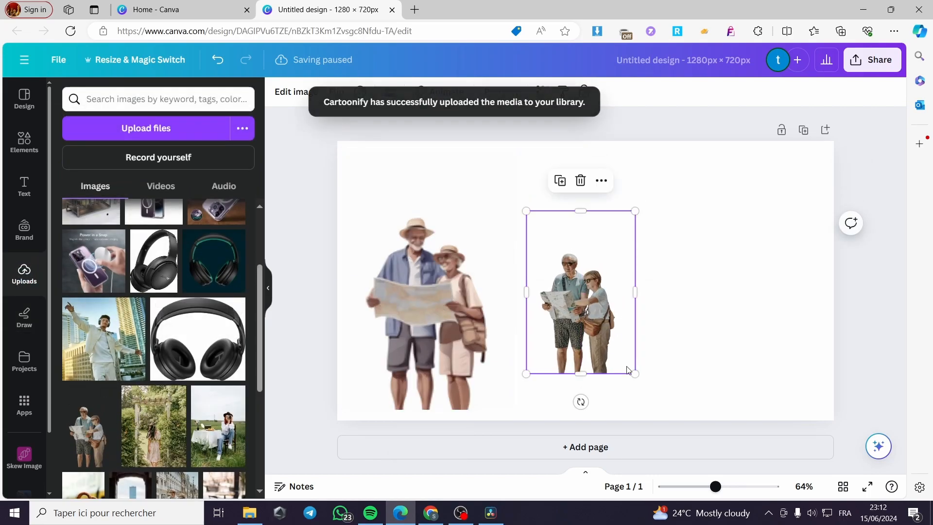
pyautogui.moveTo(640, 362); pyautogui.dragTo(662, 417)
pyautogui.moveTo(618, 350); pyautogui.dragTo(611, 290)
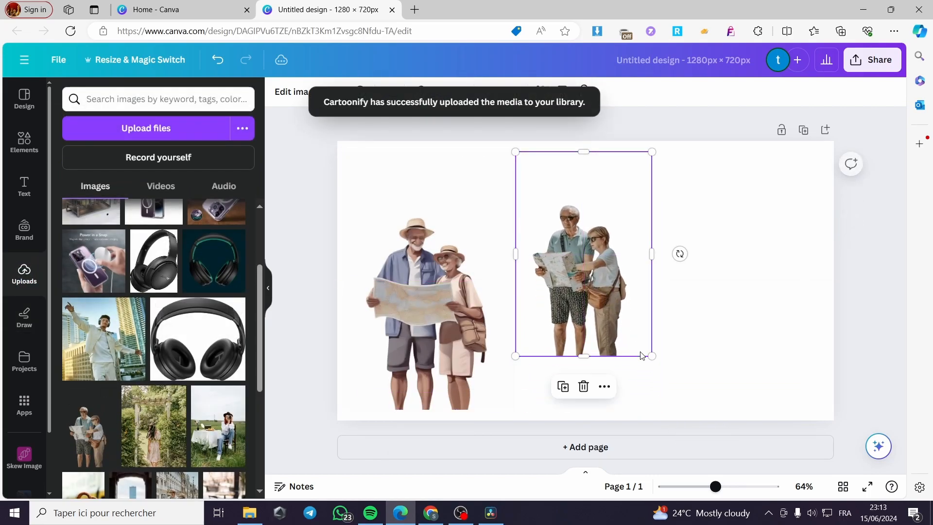
pyautogui.moveTo(651, 355); pyautogui.dragTo(685, 405)
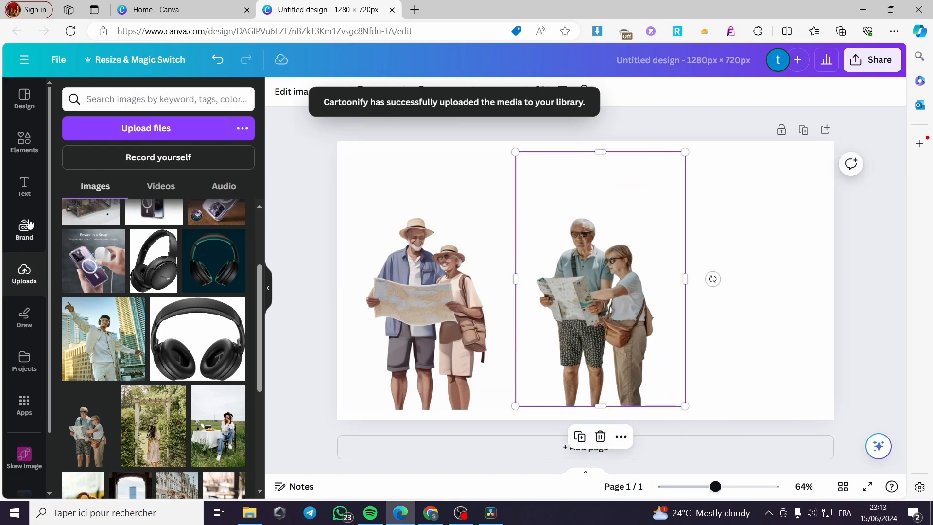
# - Search the Canva apps for "anime" and open the Animeify app with the original couple photo selected
pyautogui.click(24, 402)
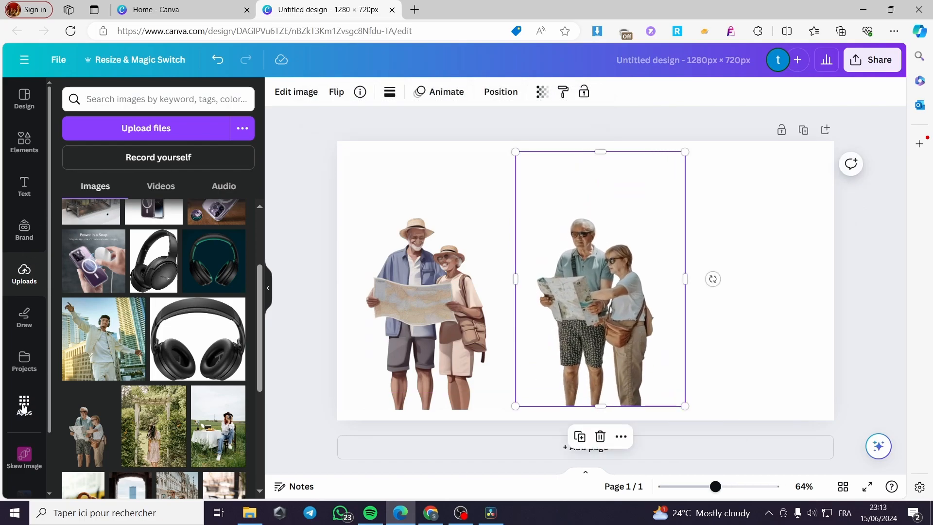
pyautogui.moveTo(146, 100); pyautogui.dragTo(87, 100)
pyautogui.write('anime')
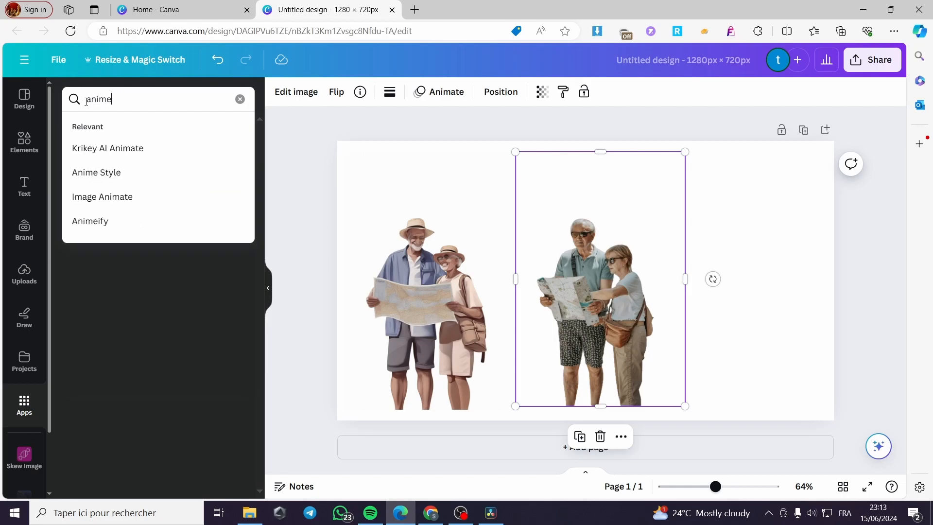
pyautogui.press('Return')
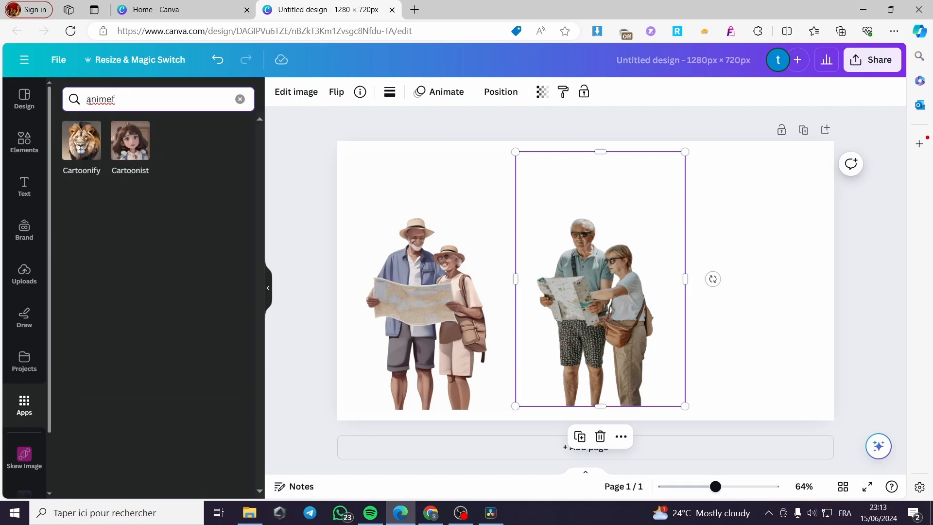
pyautogui.press('BackSpace')
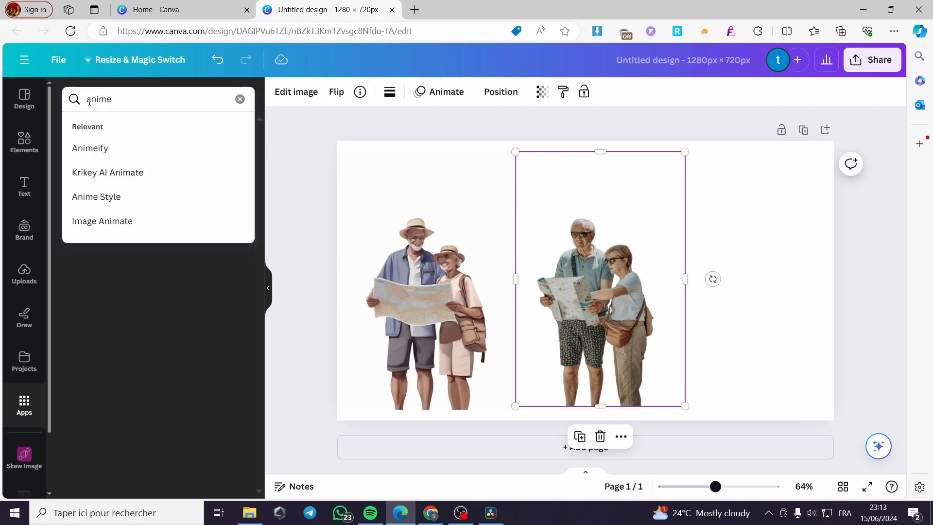
pyautogui.click(139, 151)
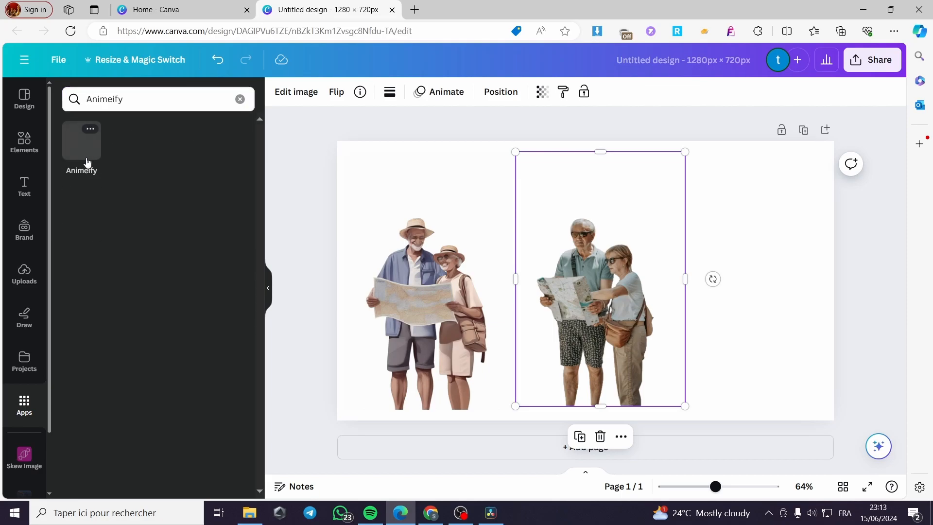
pyautogui.click(82, 143)
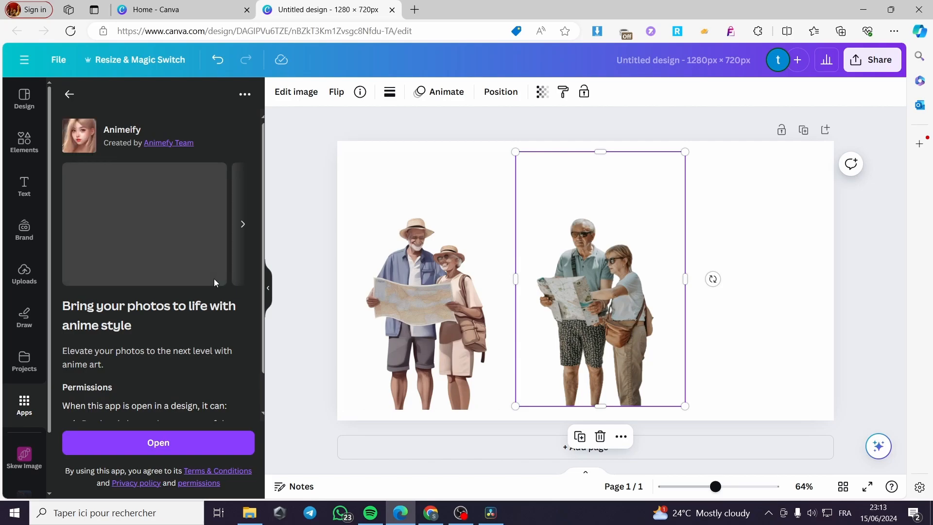
pyautogui.click(163, 444)
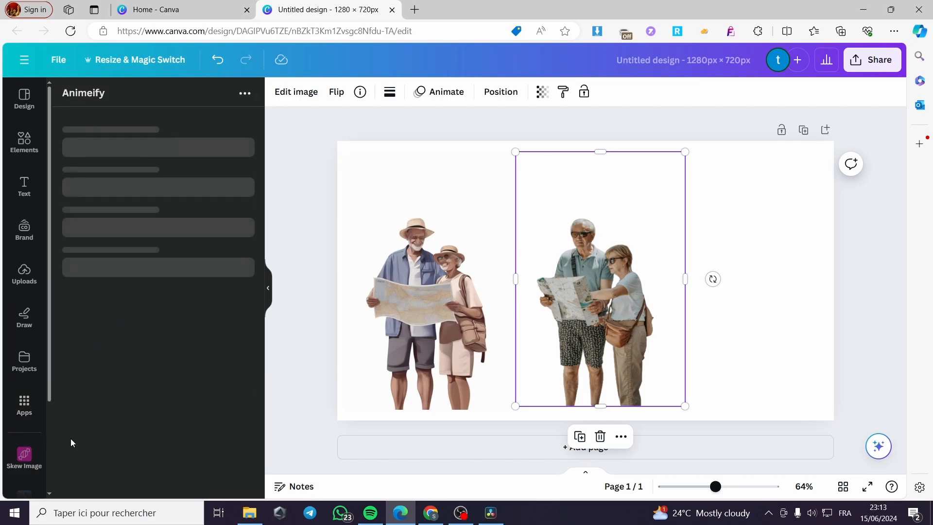
pyautogui.scroll(-3, 8, 390)
pyautogui.scroll(3, 6, 422)
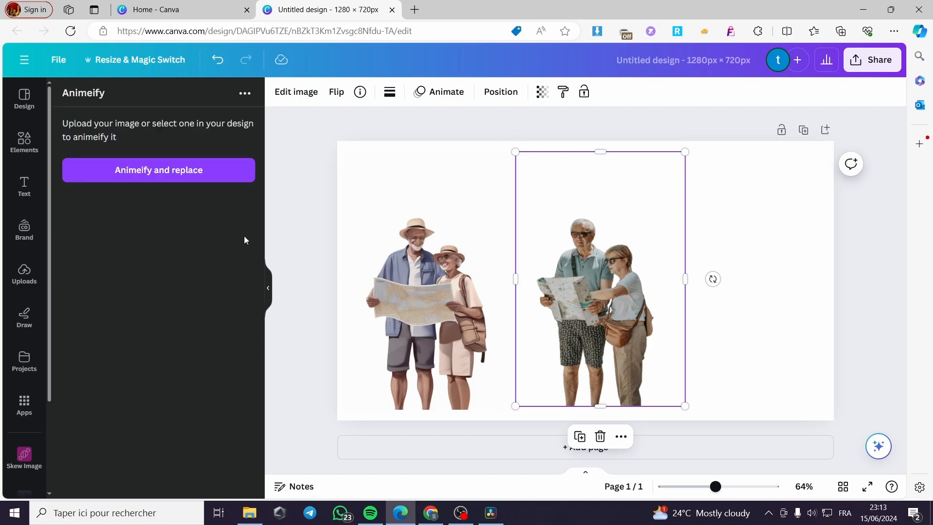
# - Animeify and replace the selected couple photo, and shift the cartoon couple slightly past the page's left edge
pyautogui.click(202, 179)
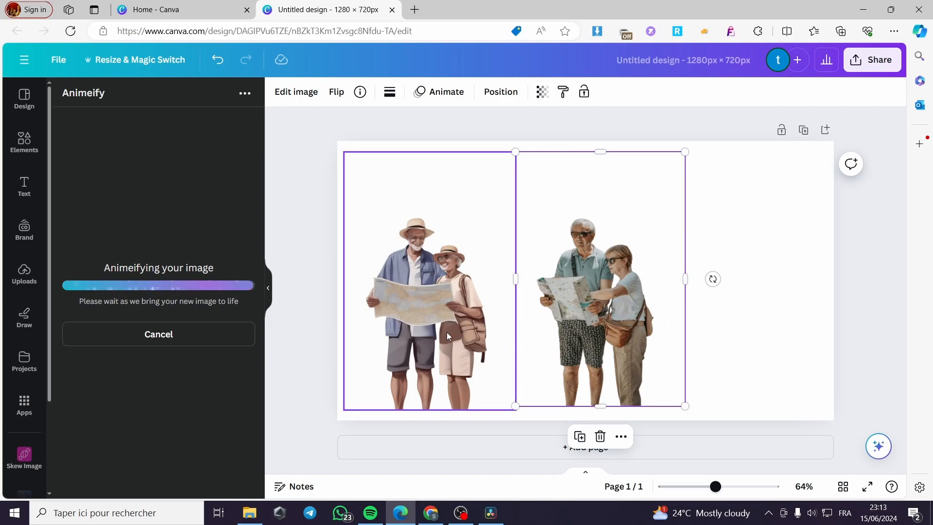
pyautogui.moveTo(518, 311); pyautogui.dragTo(501, 309)
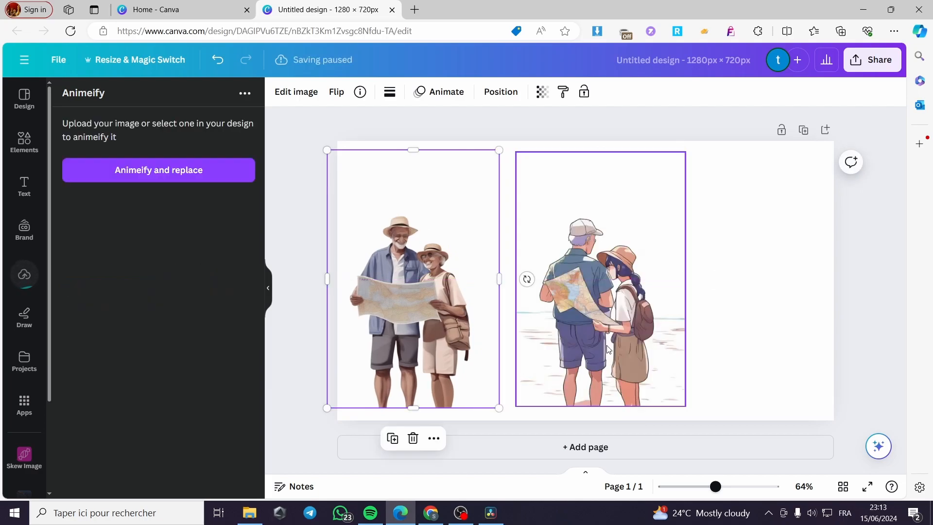
pyautogui.moveTo(601, 341)
pyautogui.mouseDown()
pyautogui.moveTo(715, 342)
pyautogui.moveTo(601, 341)
pyautogui.mouseUp()
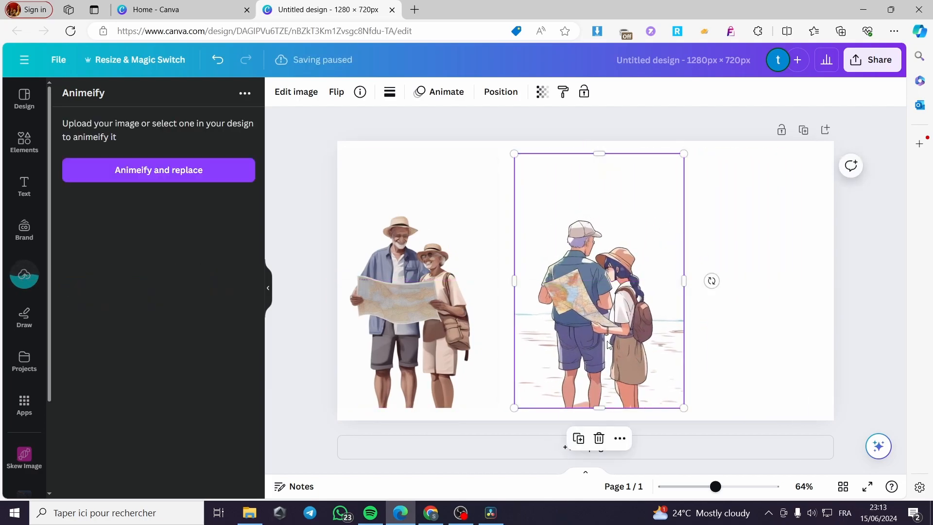
# - Search the Canva apps for "Cartoonify" and open the Cartoonist app for this design
pyautogui.click(25, 405)
pyautogui.click(128, 108)
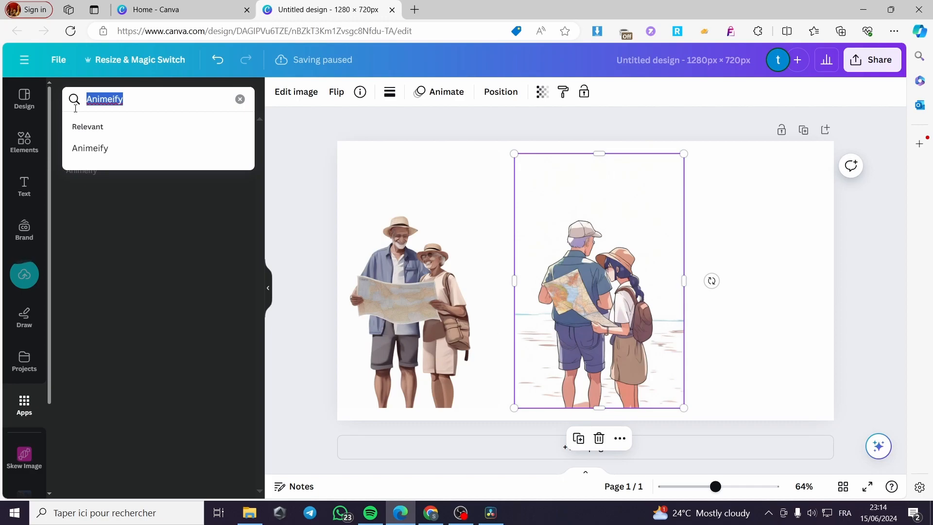
pyautogui.press('BackSpace')
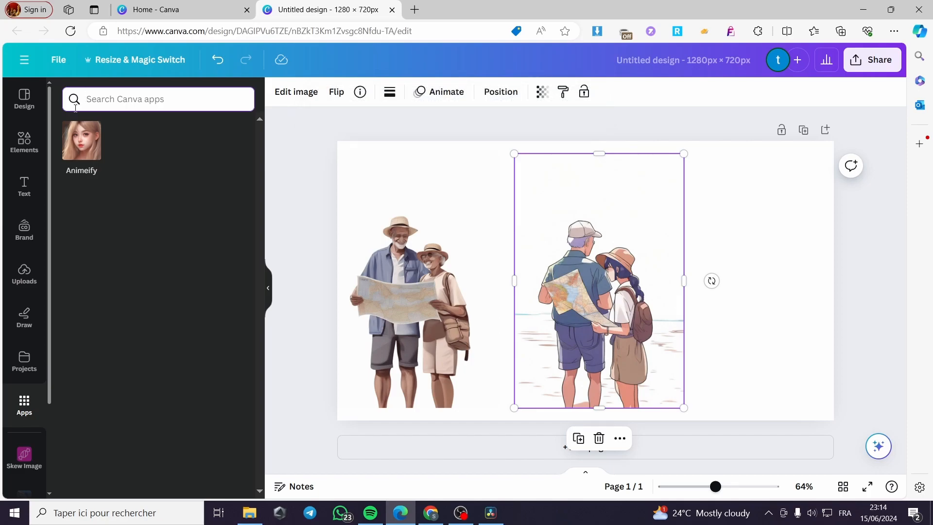
pyautogui.write('cartoo')
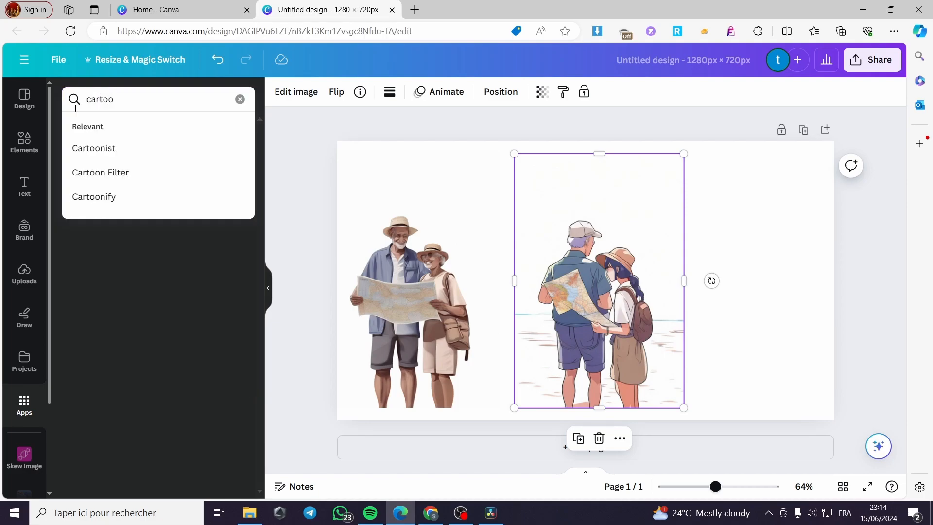
pyautogui.write('nify')
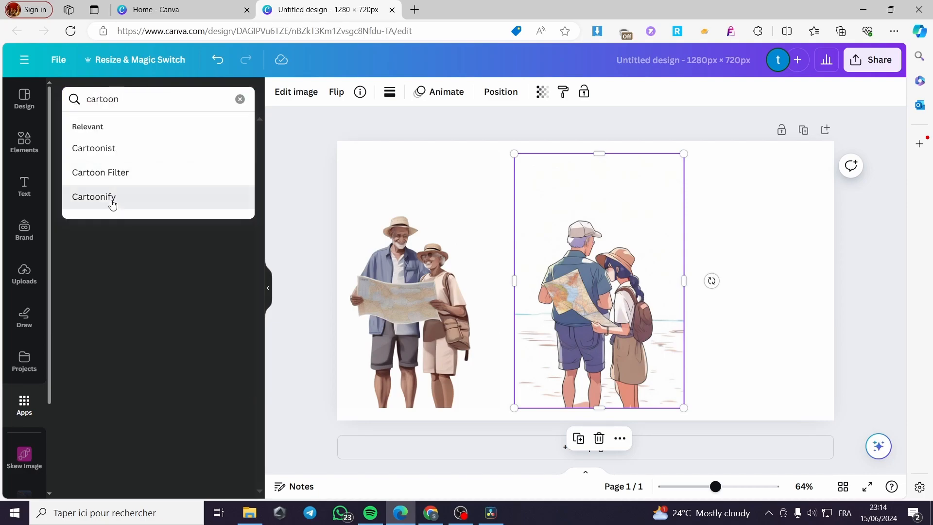
pyautogui.click(109, 198)
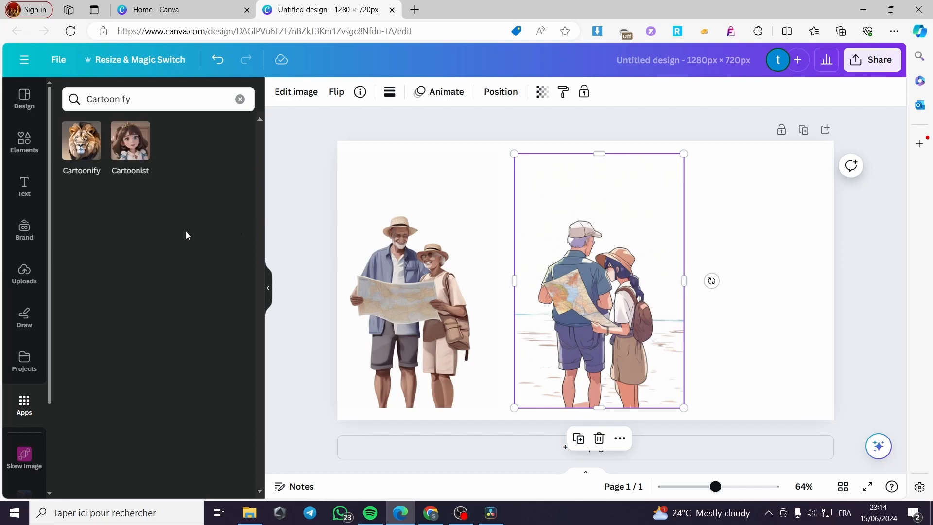
pyautogui.click(139, 151)
pyautogui.click(154, 450)
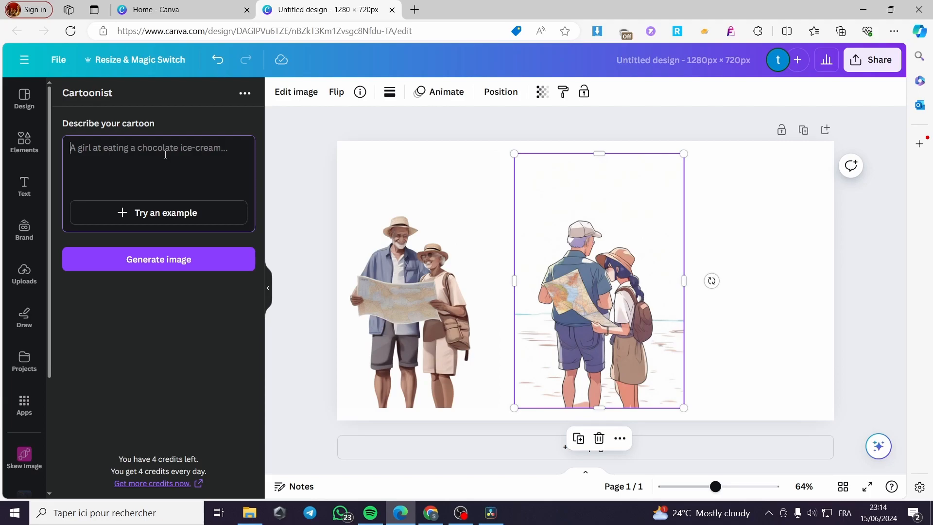
# - Generate a cartoon from the description "a man and his wife holding a map and they are tourists", and delete it from the page
pyautogui.write('a')
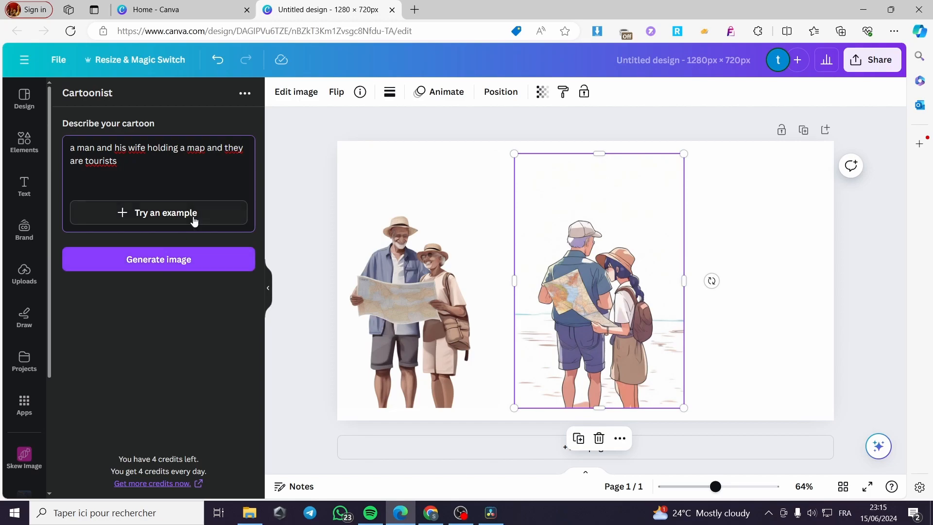
pyautogui.click(178, 266)
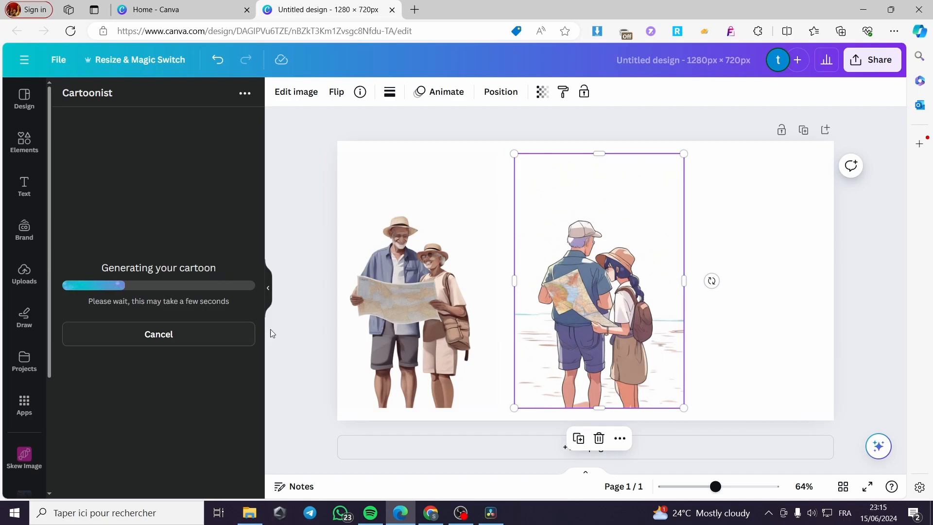
pyautogui.moveTo(613, 314); pyautogui.dragTo(799, 381)
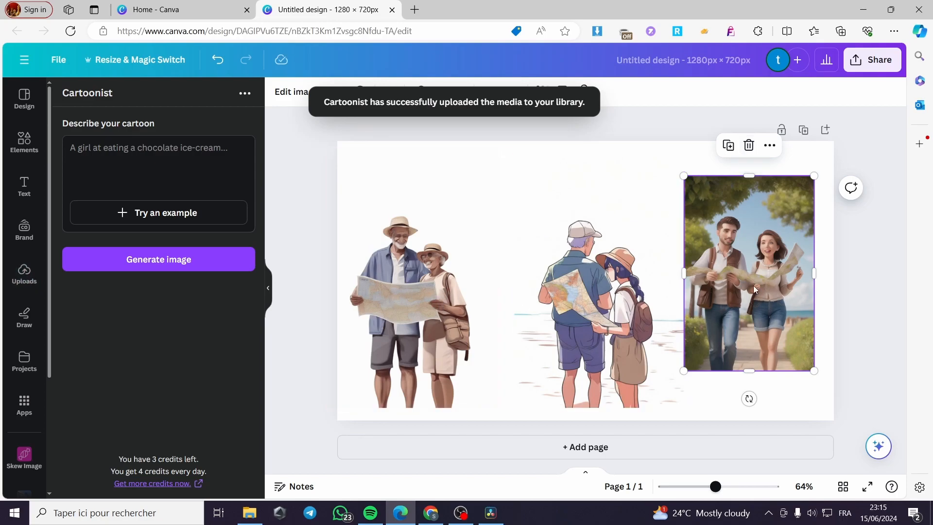
pyautogui.moveTo(766, 250)
pyautogui.mouseDown()
pyautogui.moveTo(780, 266)
pyautogui.moveTo(758, 256)
pyautogui.mouseUp()
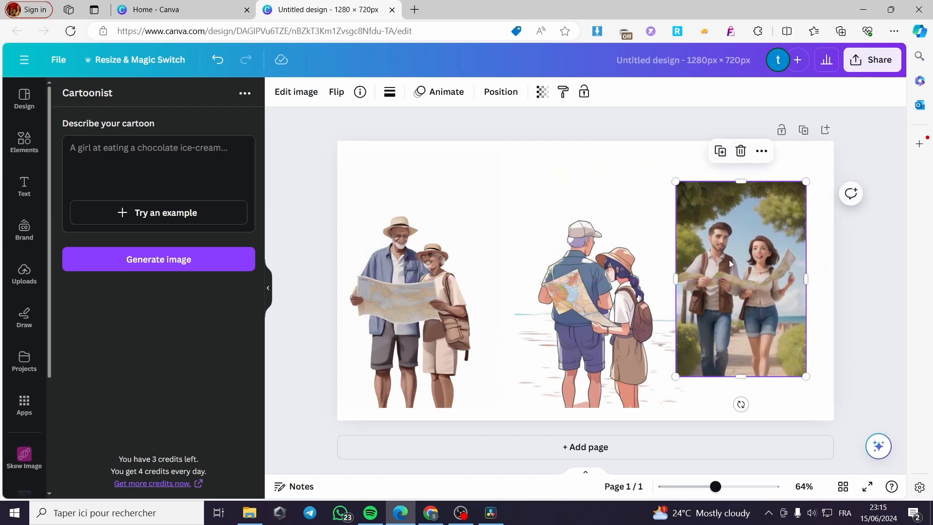
pyautogui.click(742, 151)
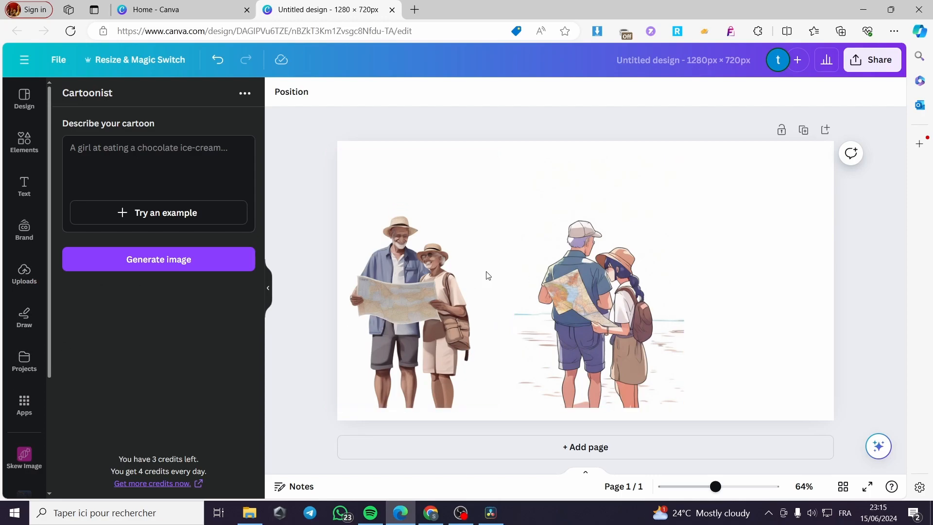
# - Shrink the anime couple to about half its size and move it to the top middle of the page
pyautogui.moveTo(642, 292); pyautogui.dragTo(580, 242)
pyautogui.moveTo(624, 358); pyautogui.dragTo(538, 229)
pyautogui.moveTo(516, 192); pyautogui.dragTo(560, 214)
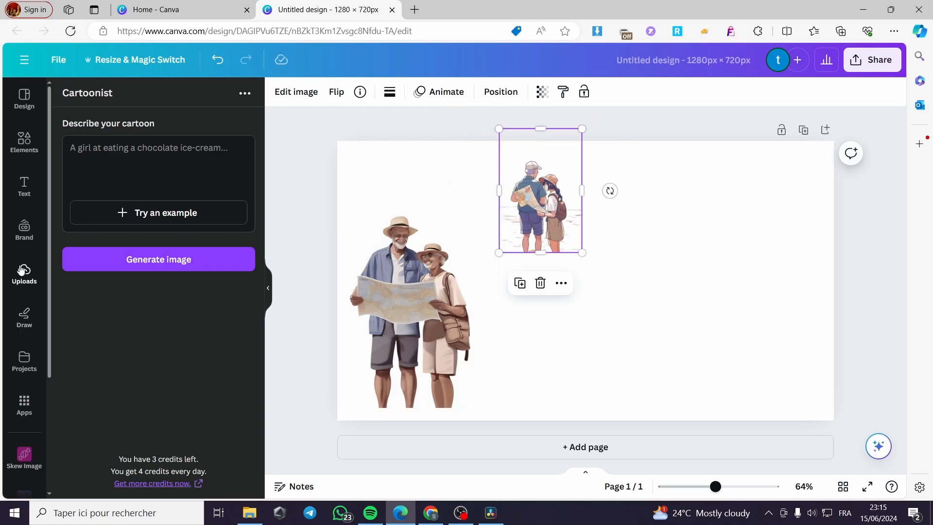
# - Add the uploaded photo of the man wearing headphones among skyscrapers to the right half of the page
pyautogui.click(23, 273)
pyautogui.scroll(-3, 214, 350)
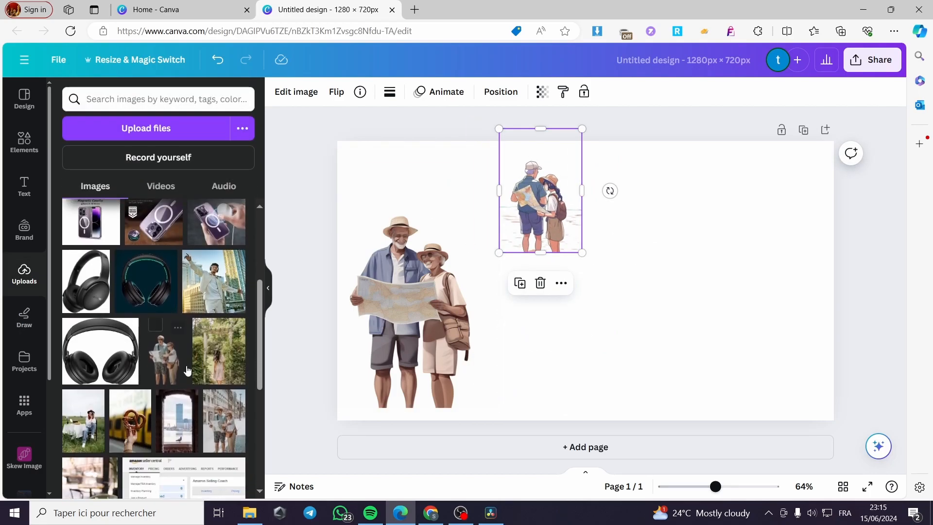
pyautogui.scroll(-3, 145, 370)
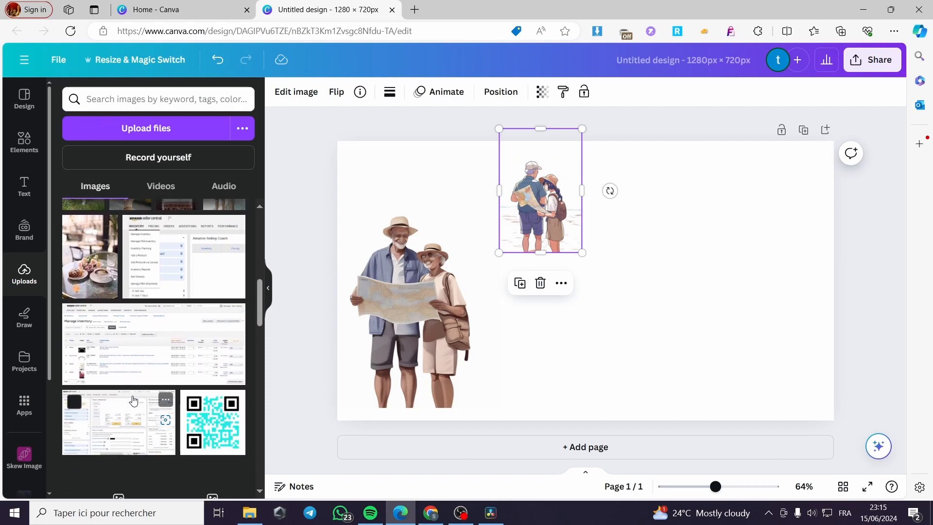
pyautogui.scroll(5, 127, 403)
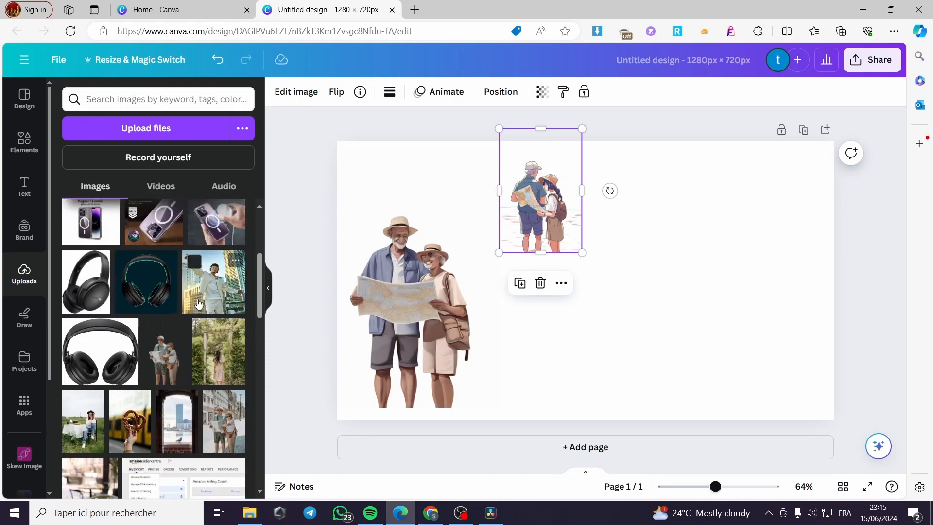
pyautogui.click(208, 286)
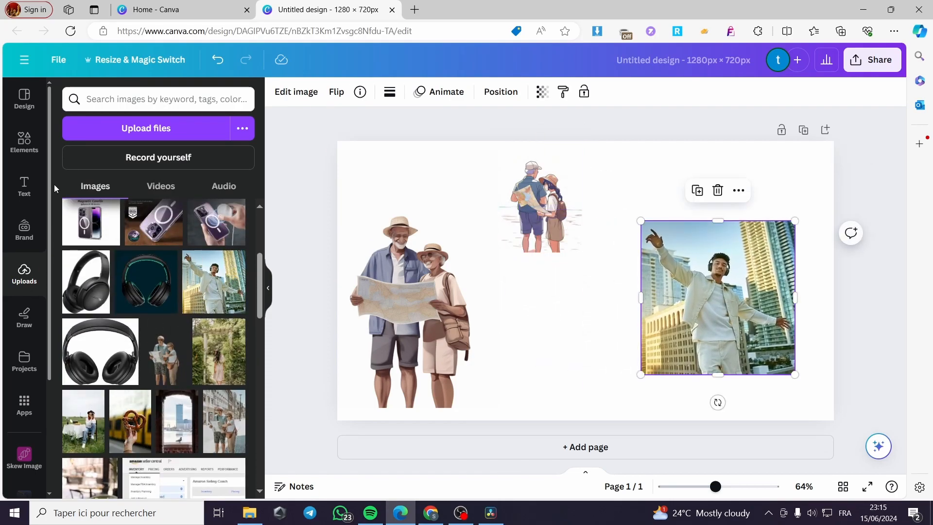
# - Open the Cartoonify app and cartoonify and replace the photo of the man with headphones
pyautogui.scroll(-3, 25, 291)
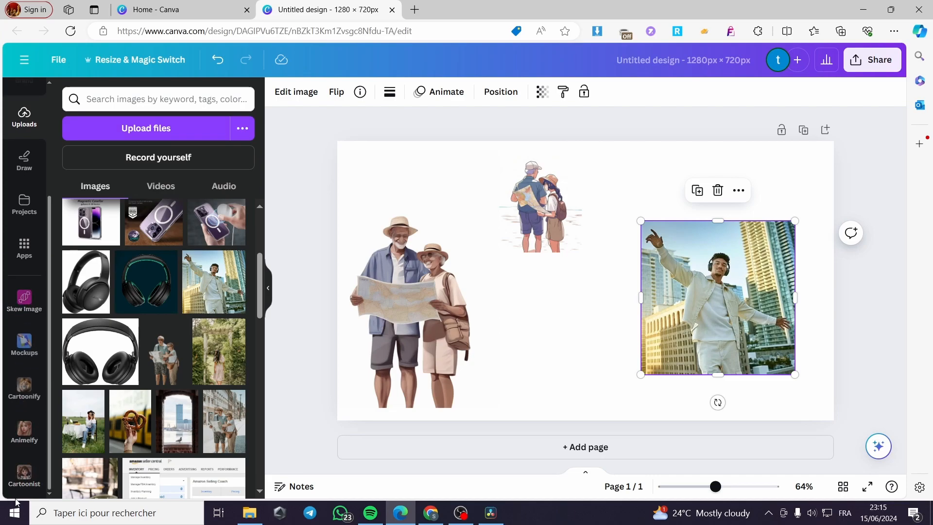
pyautogui.click(24, 386)
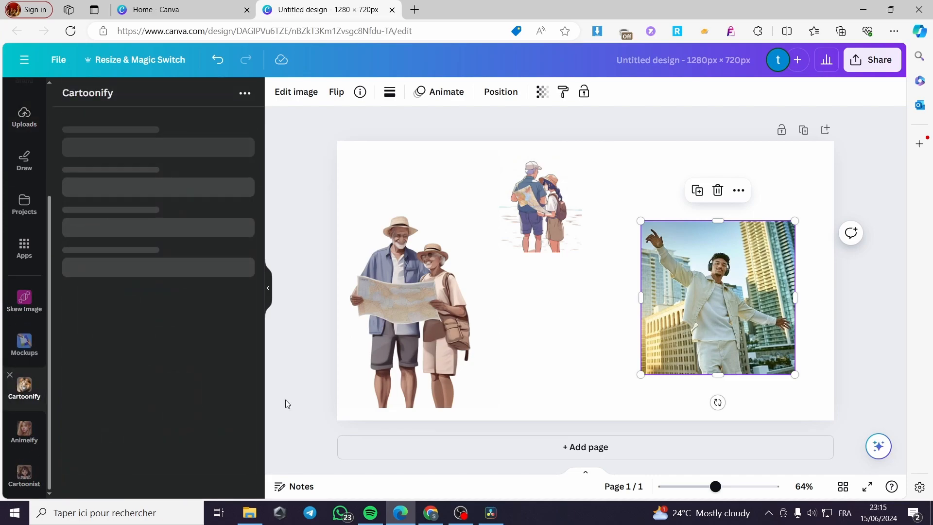
pyautogui.click(167, 176)
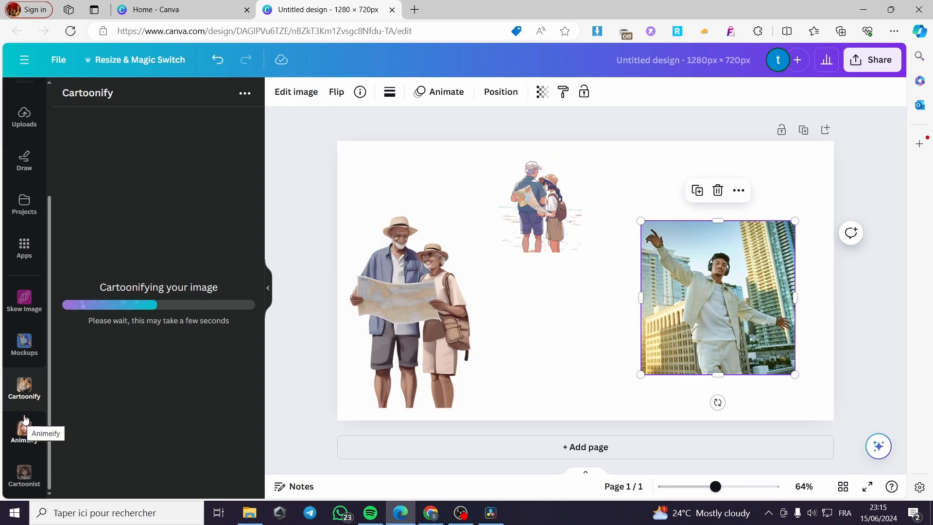
# - Shrink the cartoon couple and move it into the page's top-left corner
pyautogui.click(488, 393)
pyautogui.moveTo(492, 392); pyautogui.dragTo(437, 275)
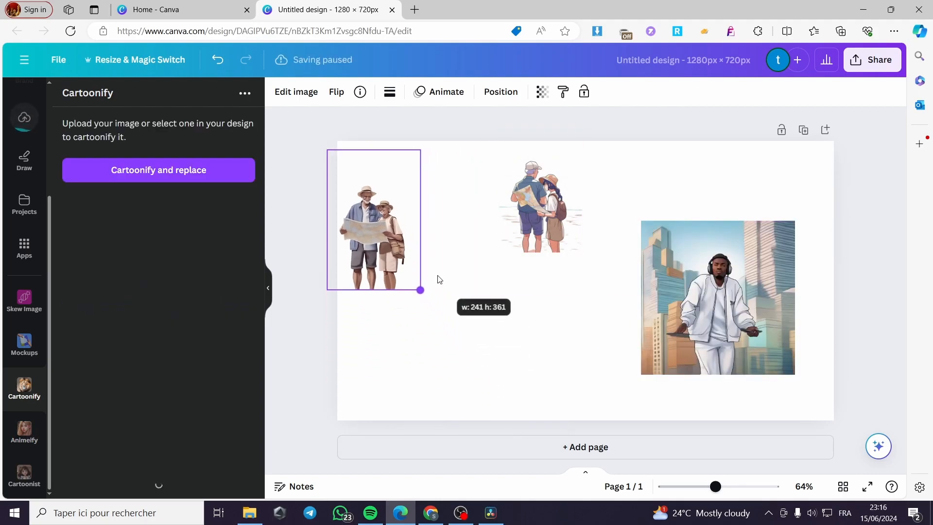
pyautogui.moveTo(389, 234); pyautogui.dragTo(405, 204)
# - Shrink the cartoon man with headphones and place it directly below the cartoon couple
pyautogui.click(738, 300)
pyautogui.moveTo(737, 301); pyautogui.dragTo(494, 342)
pyautogui.moveTo(552, 414); pyautogui.dragTo(501, 362)
pyautogui.moveTo(474, 321); pyautogui.dragTo(440, 341)
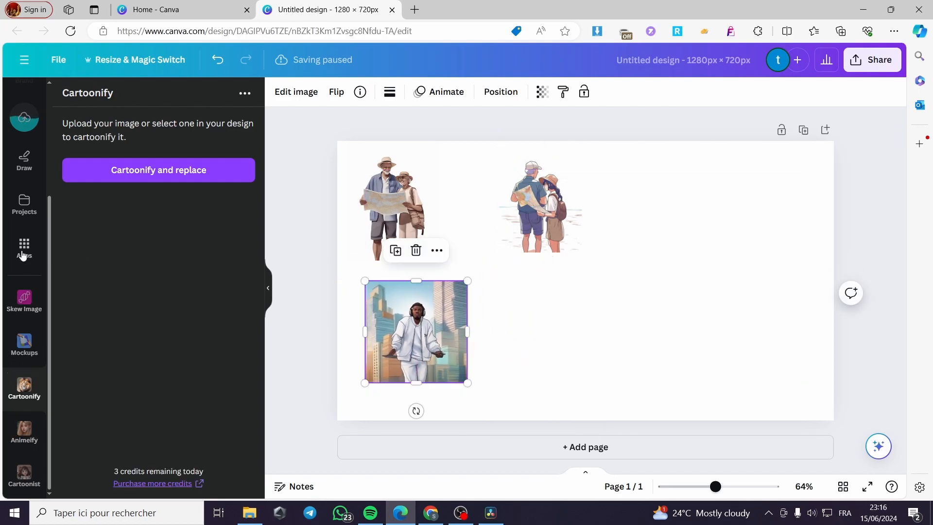
# - Add the original photo of the man with headphones from the uploads again, and animeify and replace it
pyautogui.click(25, 119)
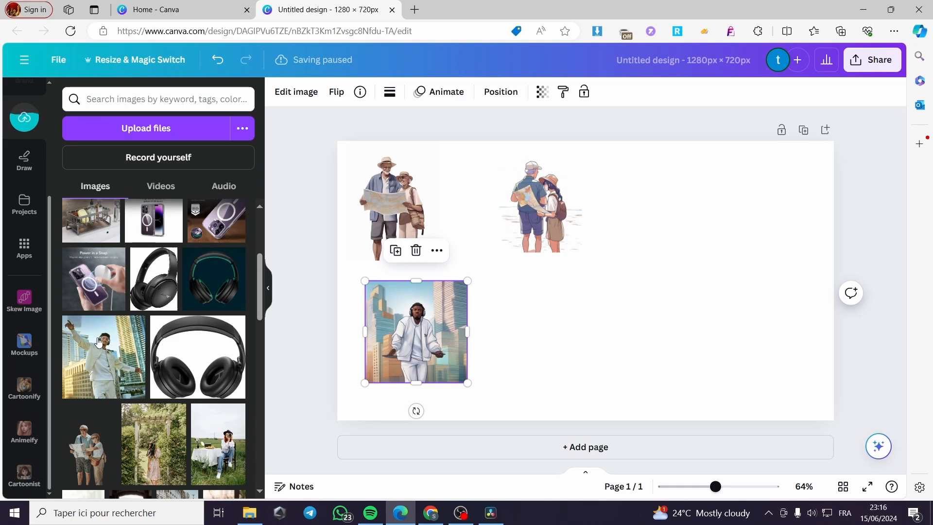
pyautogui.click(105, 357)
pyautogui.moveTo(624, 316); pyautogui.dragTo(778, 324)
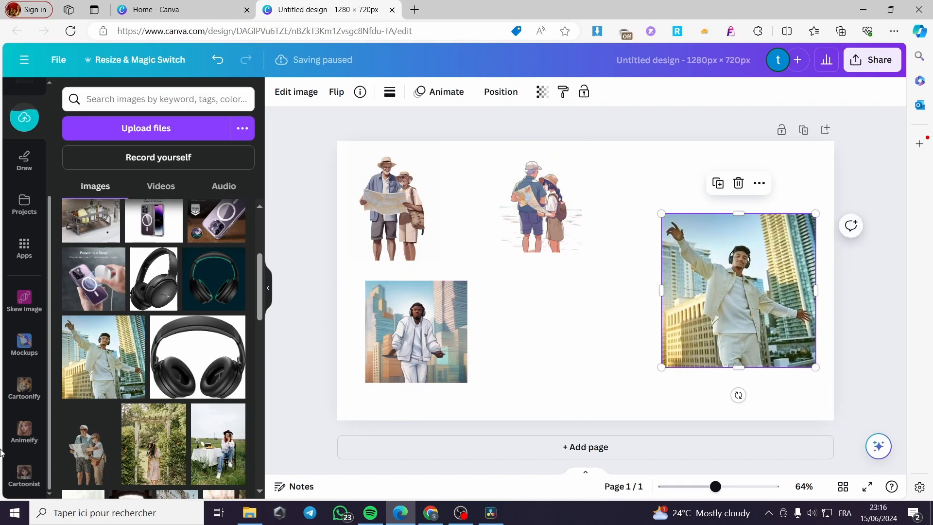
pyautogui.click(24, 429)
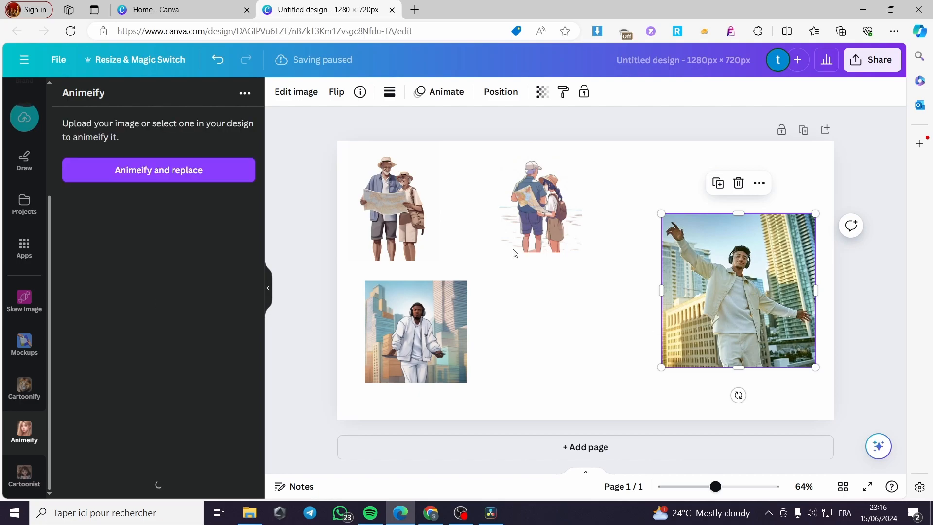
pyautogui.click(157, 166)
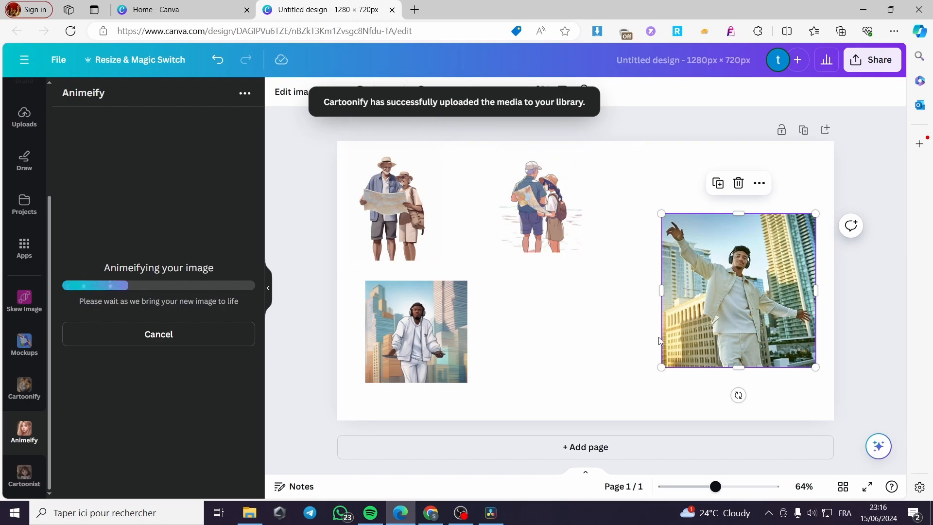
# - Shrink the anime man to 263 × 263 px beside the cartoon man, and undo its removal from the page
pyautogui.moveTo(809, 347); pyautogui.dragTo(699, 368)
pyautogui.moveTo(651, 298); pyautogui.dragTo(586, 334)
pyautogui.moveTo(635, 404); pyautogui.dragTo(614, 384)
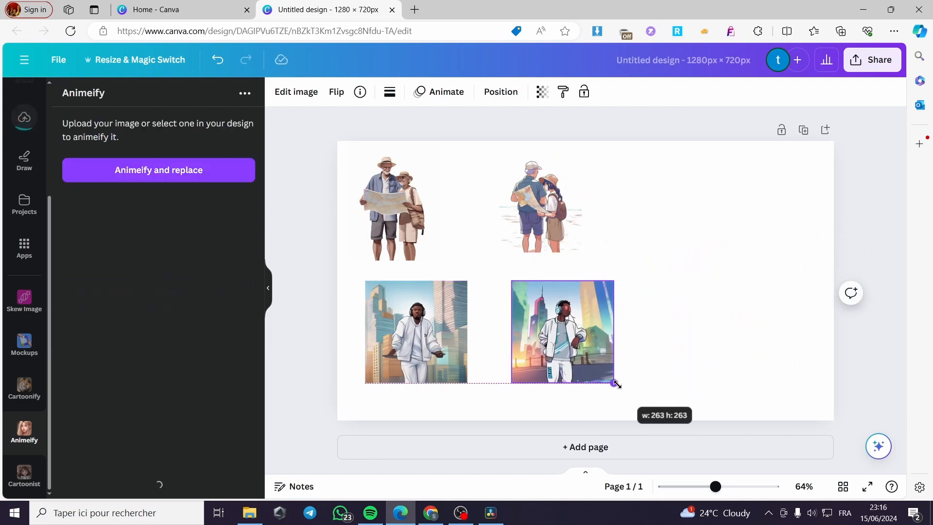
pyautogui.moveTo(591, 354); pyautogui.dragTo(554, 358)
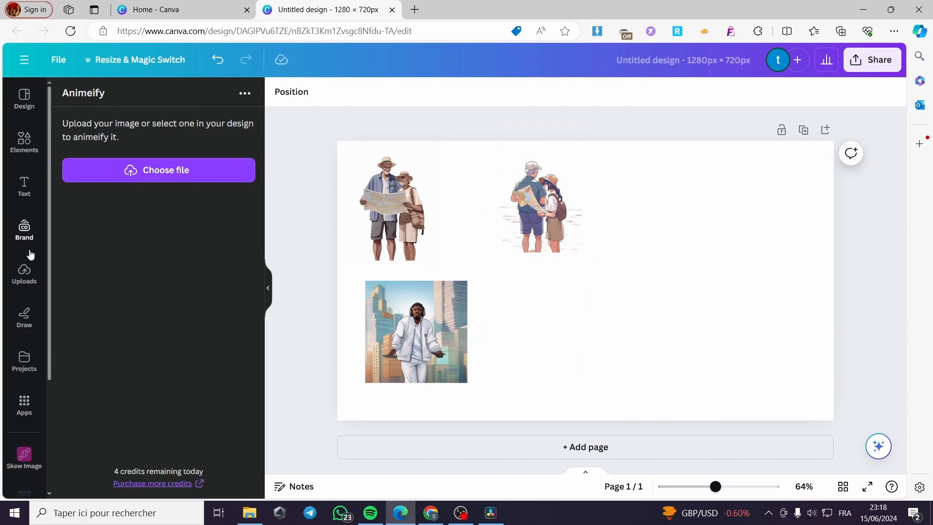
pyautogui.hotkey('ctrl', 'z')
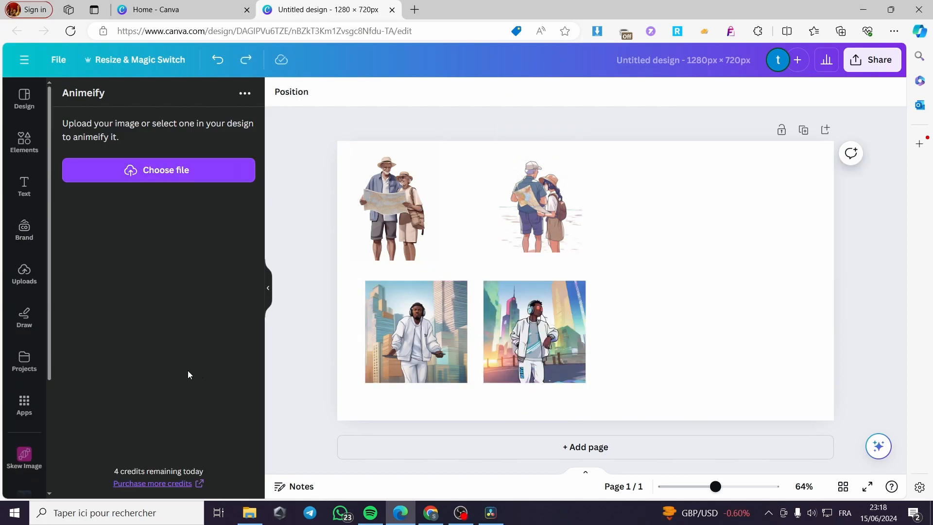
# - Add the uploaded photo of the woman at a picnic table, shrink it and place it beside the anime couple
pyautogui.click(23, 275)
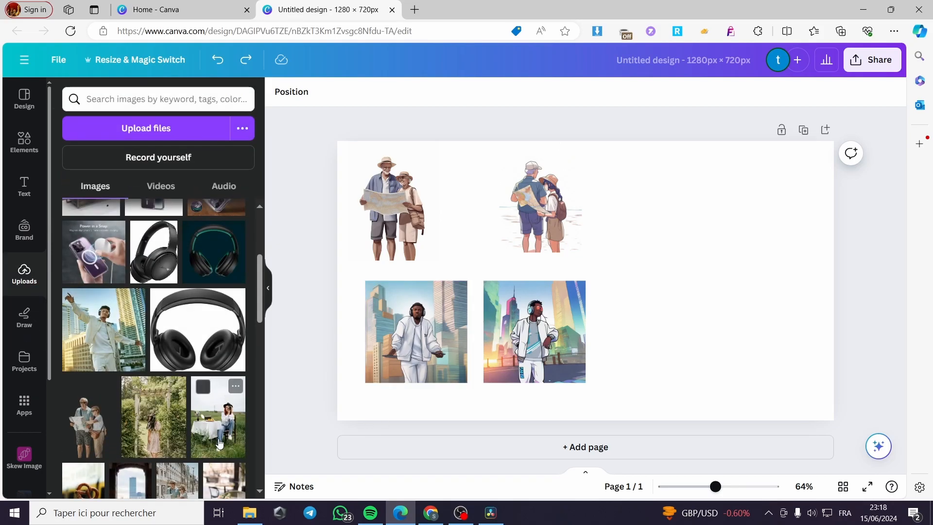
pyautogui.click(218, 416)
pyautogui.moveTo(617, 297); pyautogui.dragTo(688, 267)
pyautogui.moveTo(724, 357); pyautogui.dragTo(674, 281)
pyautogui.moveTo(639, 242); pyautogui.dragTo(655, 242)
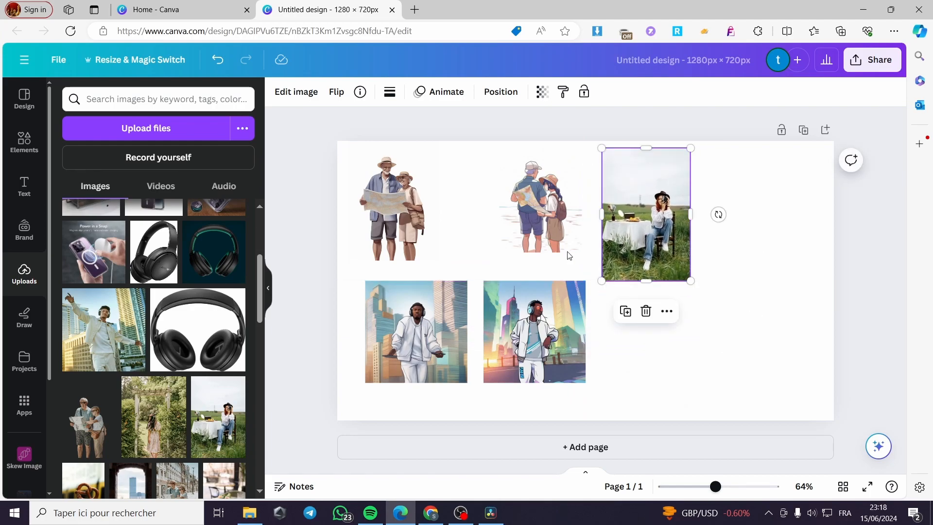
# - Add the uploaded photo of the woman under a garden pergola, shrink it and place it beside the picnic photo
pyautogui.click(154, 417)
pyautogui.moveTo(667, 384); pyautogui.dragTo(601, 301)
pyautogui.moveTo(550, 237); pyautogui.dragTo(760, 219)
# - Add the uploaded photo of the arched window with the pigeon, shrink it and place it below the picnic photo
pyautogui.scroll(-3, 98, 417)
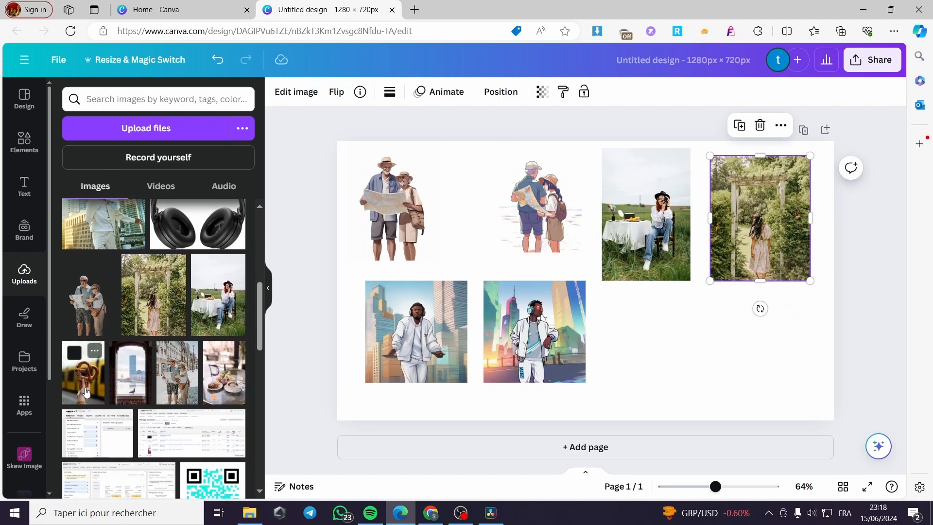
pyautogui.click(130, 372)
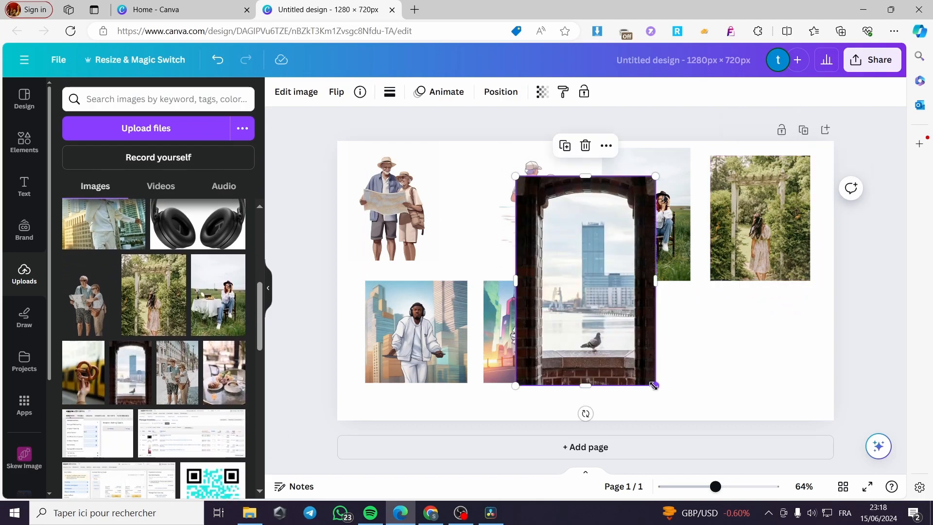
pyautogui.moveTo(654, 386); pyautogui.dragTo(607, 316)
pyautogui.moveTo(570, 276); pyautogui.dragTo(654, 385)
pyautogui.moveTo(694, 423); pyautogui.dragTo(679, 400)
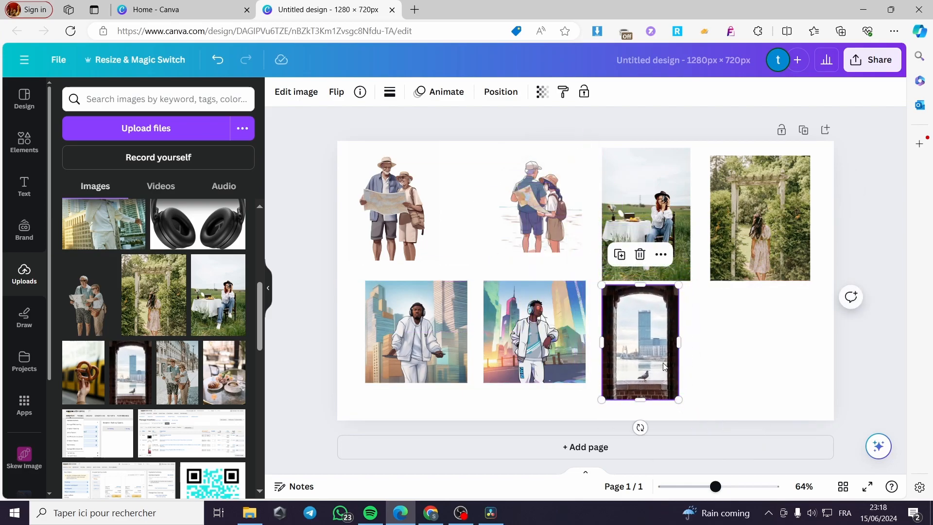
pyautogui.moveTo(664, 366); pyautogui.dragTo(664, 373)
# - Cartoonify and replace the picnic-table photo and the garden pergola photo, one after the other
pyautogui.scroll(-2, 27, 433)
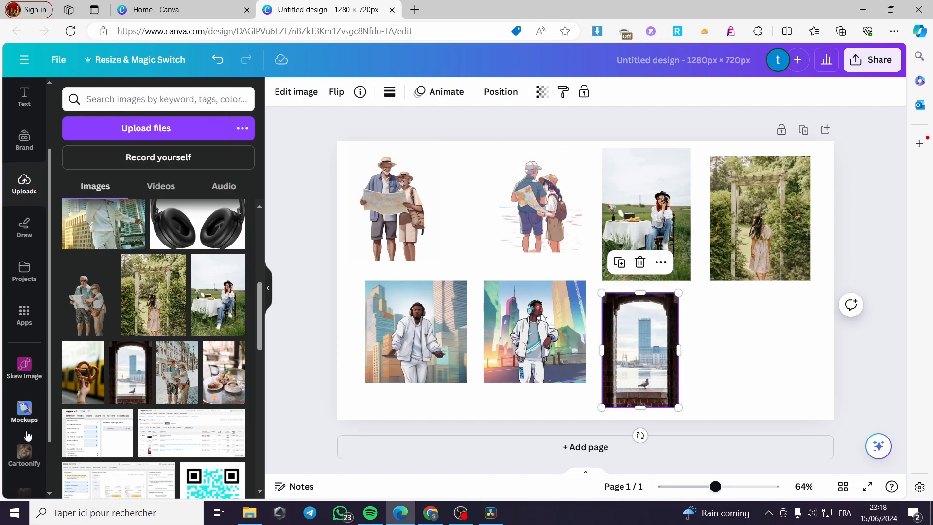
pyautogui.scroll(-2, 27, 436)
pyautogui.click(25, 386)
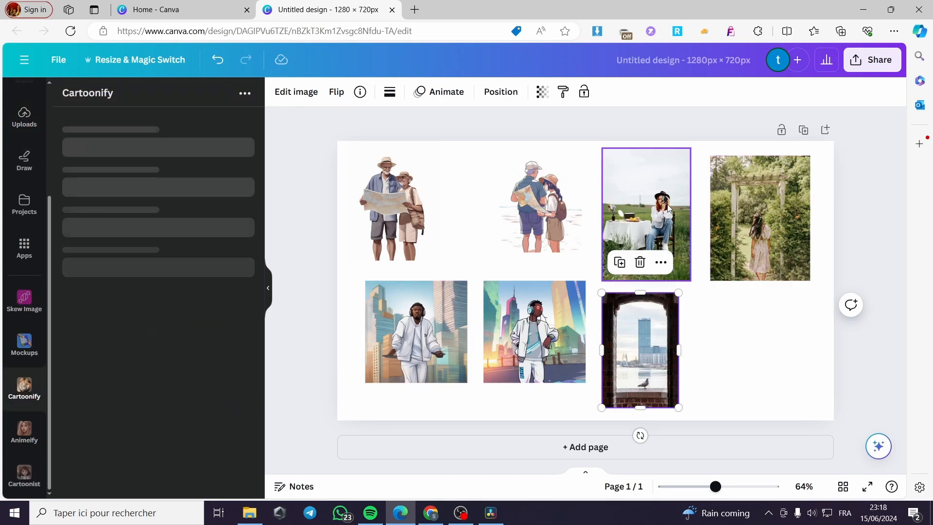
pyautogui.click(647, 218)
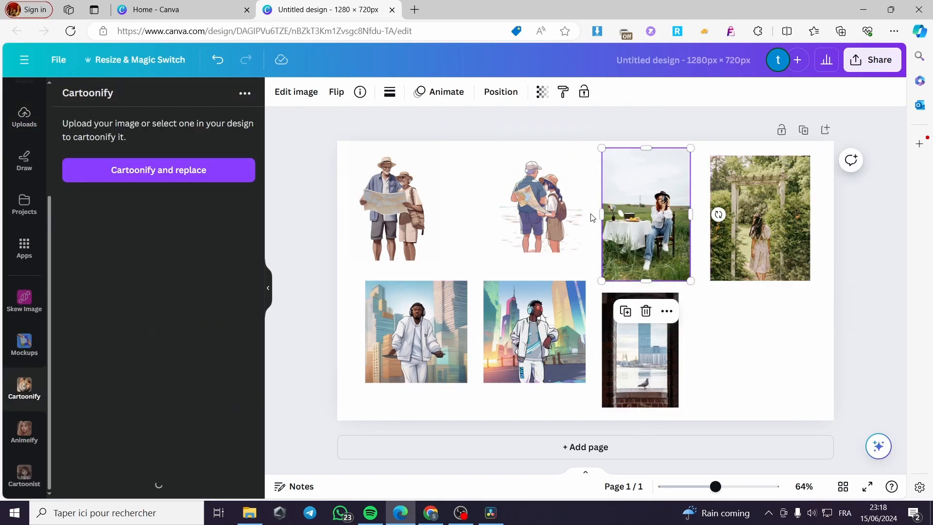
pyautogui.click(159, 170)
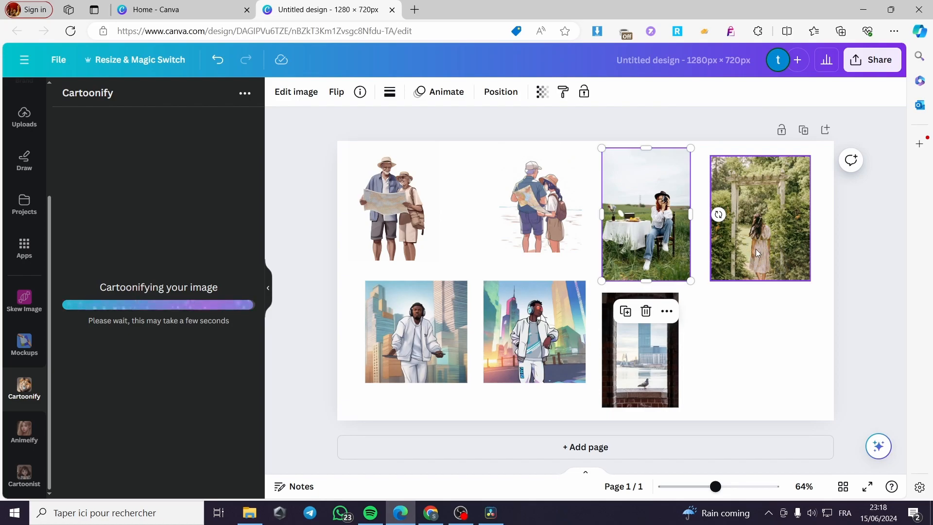
pyautogui.click(787, 247)
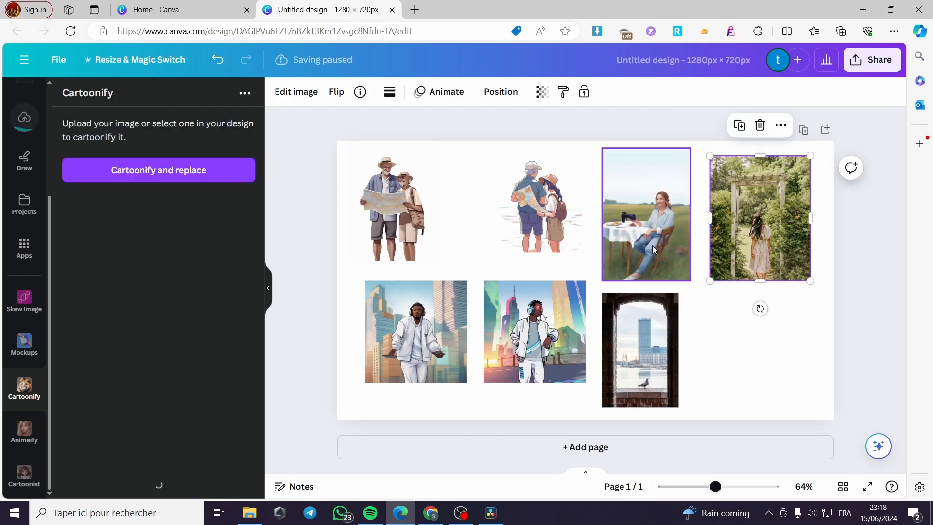
pyautogui.click(195, 174)
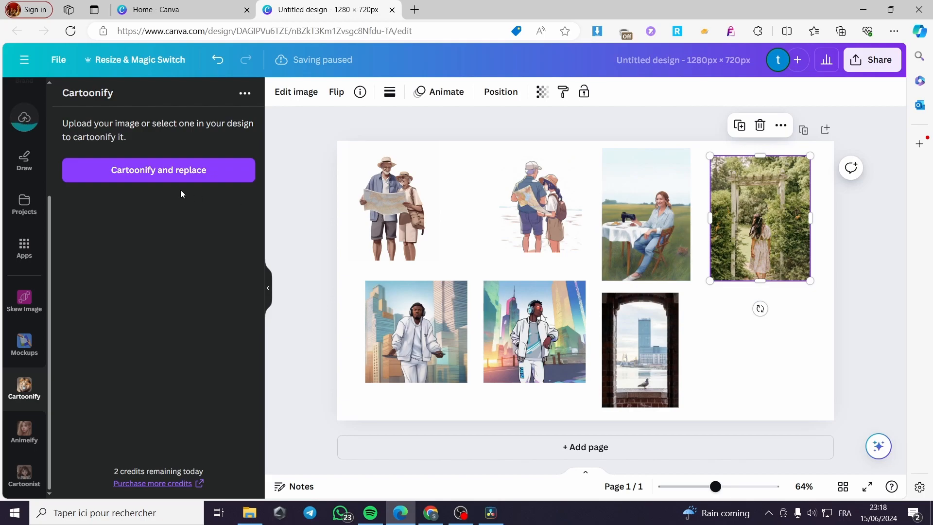
# - Enlarge the cartoon picnic image across the page to examine its details
pyautogui.click(645, 260)
pyautogui.moveTo(690, 281); pyautogui.dragTo(699, 345)
pyautogui.moveTo(648, 239); pyautogui.dragTo(456, 285)
pyautogui.moveTo(534, 394); pyautogui.dragTo(677, 483)
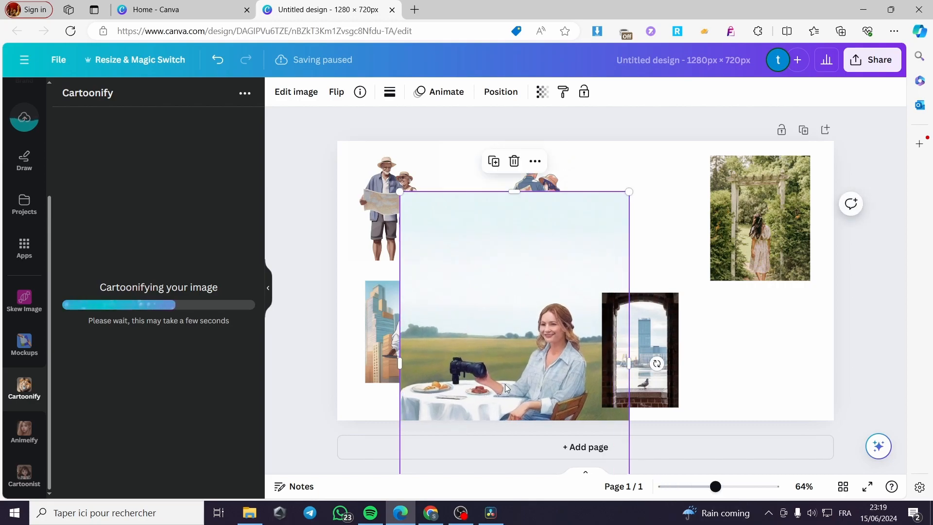
pyautogui.moveTo(499, 384); pyautogui.dragTo(483, 283)
pyautogui.moveTo(609, 432); pyautogui.dragTo(521, 298)
pyautogui.moveTo(480, 255); pyautogui.dragTo(480, 295)
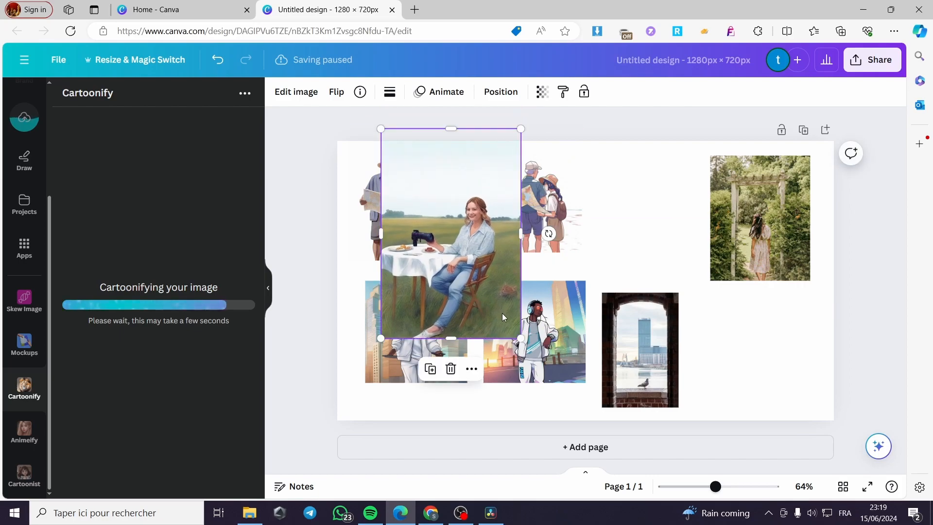
pyautogui.moveTo(520, 337); pyautogui.dragTo(636, 450)
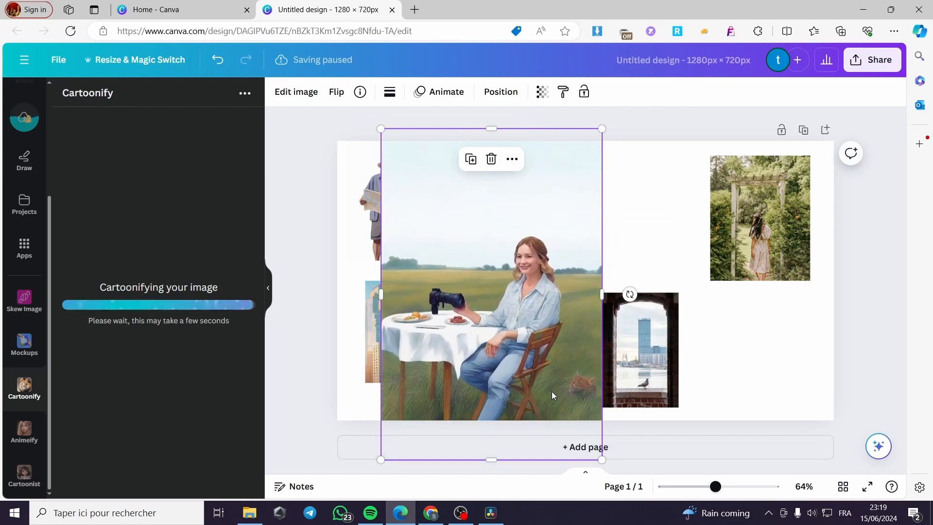
# - Shrink the cartoon picnic image back into its place beside the anime couple, and slightly enlarge the pergola photo
pyautogui.moveTo(603, 460); pyautogui.dragTo(562, 394)
pyautogui.moveTo(477, 344); pyautogui.dragTo(575, 312)
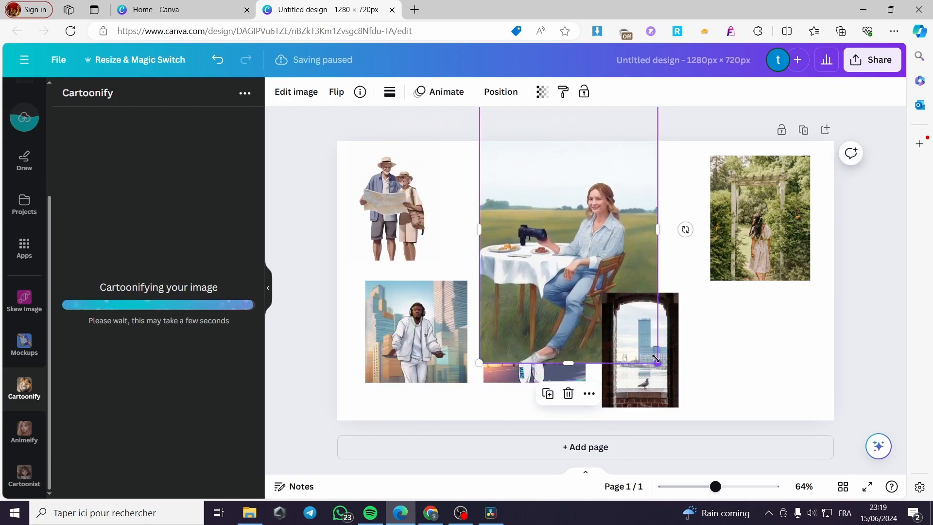
pyautogui.moveTo(657, 360); pyautogui.dragTo(585, 250)
pyautogui.moveTo(529, 195); pyautogui.dragTo(647, 226)
pyautogui.moveTo(694, 274); pyautogui.dragTo(660, 247)
pyautogui.click(736, 270)
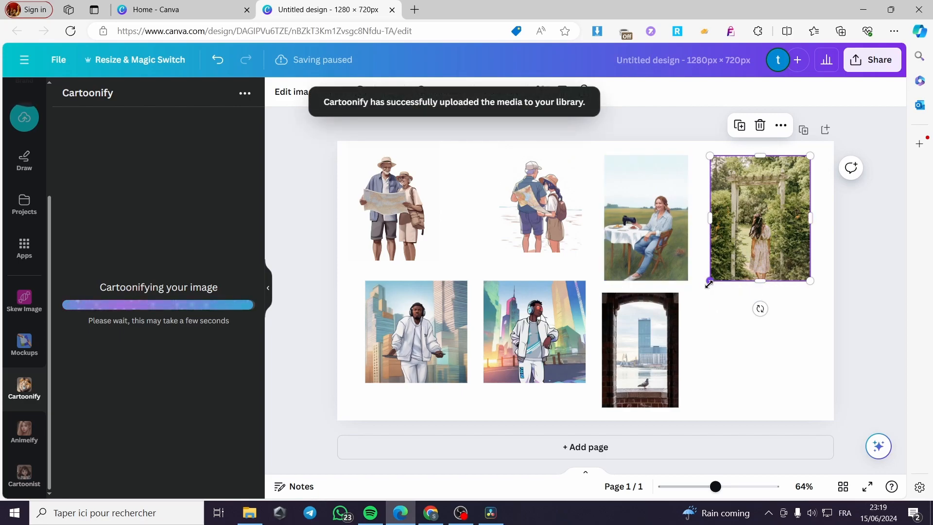
pyautogui.moveTo(709, 283); pyautogui.dragTo(710, 306)
# - Cartoonify and replace the arched window photo, and enlarge it over the middle of the page
pyautogui.click(633, 372)
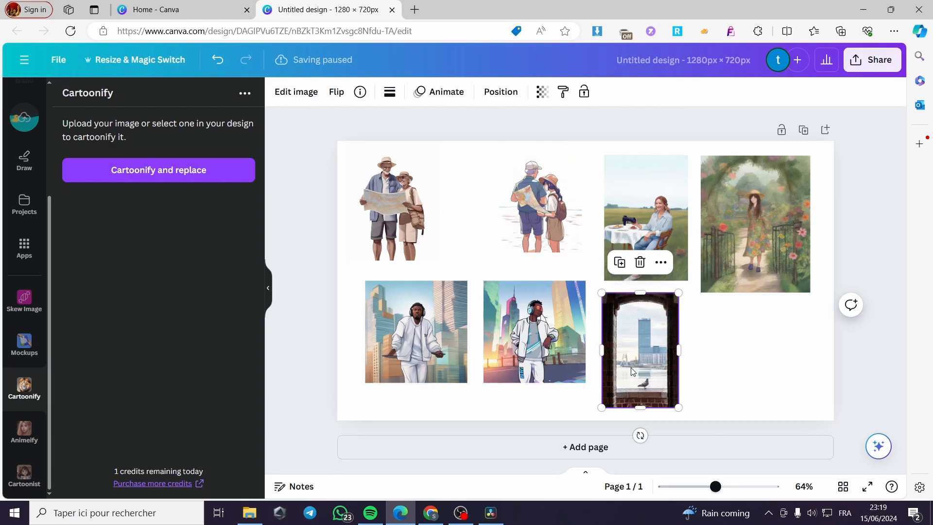
pyautogui.click(156, 170)
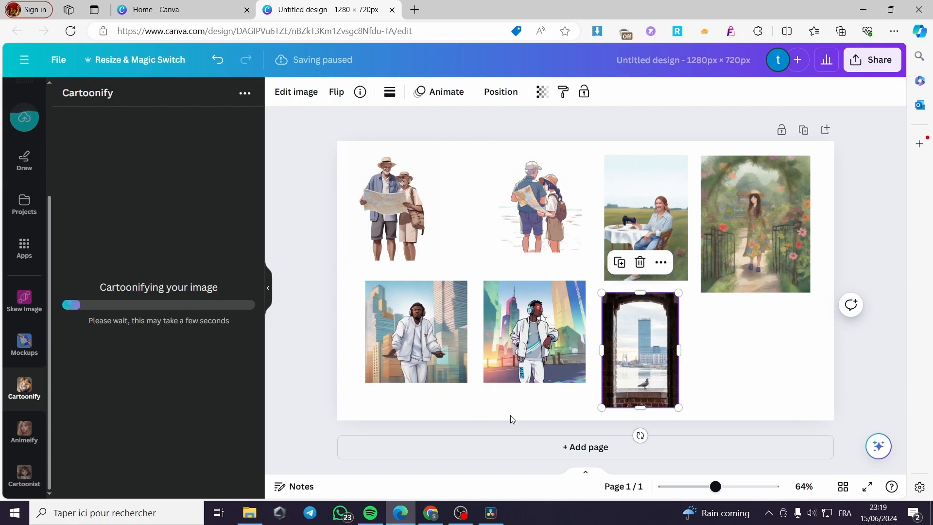
pyautogui.moveTo(602, 298); pyautogui.dragTo(418, 238)
pyautogui.moveTo(643, 377); pyautogui.dragTo(510, 360)
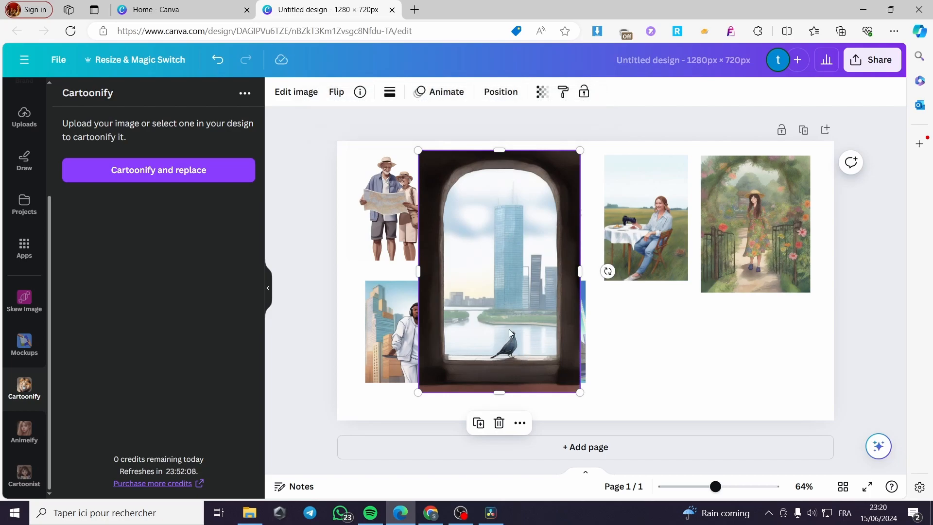
# - Shrink the cartoon arched window image and place it back below the cartoon picnic image
pyautogui.moveTo(528, 287); pyautogui.dragTo(496, 282)
pyautogui.moveTo(548, 389)
pyautogui.mouseDown()
pyautogui.moveTo(583, 417)
pyautogui.moveTo(631, 424)
pyautogui.moveTo(583, 377)
pyautogui.moveTo(544, 372)
pyautogui.mouseUp()
pyautogui.moveTo(485, 294); pyautogui.dragTo(680, 320)
pyautogui.moveTo(701, 366); pyautogui.dragTo(718, 311)
pyautogui.moveTo(660, 253); pyautogui.dragTo(652, 347)
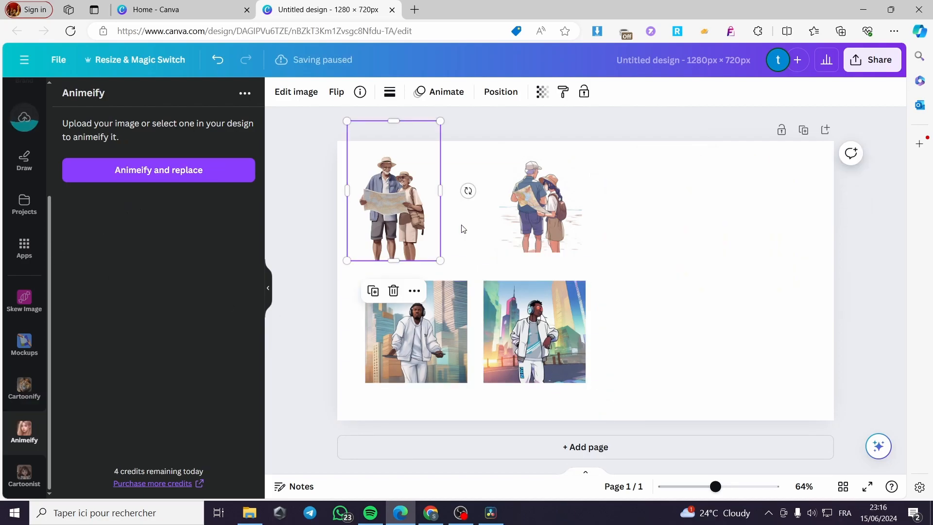
pyautogui.click(502, 230)
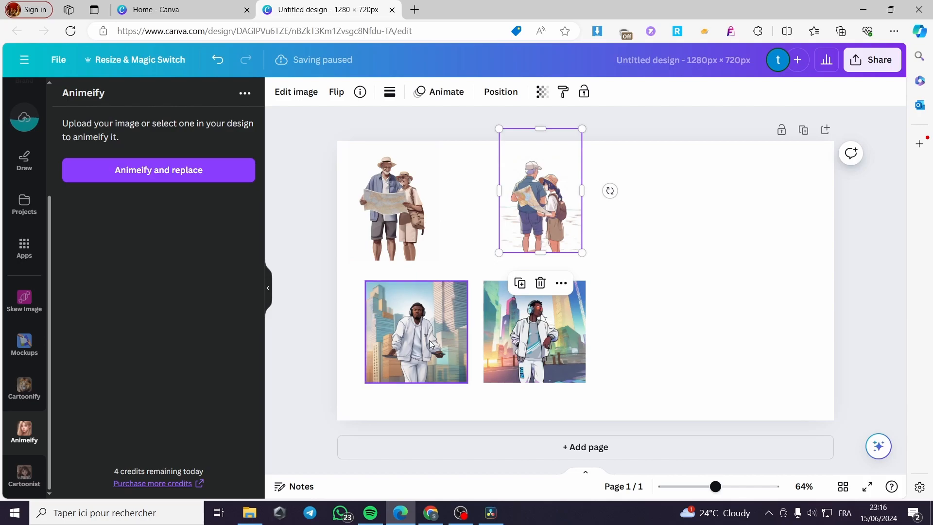
pyautogui.click(416, 331)
pyautogui.click(560, 350)
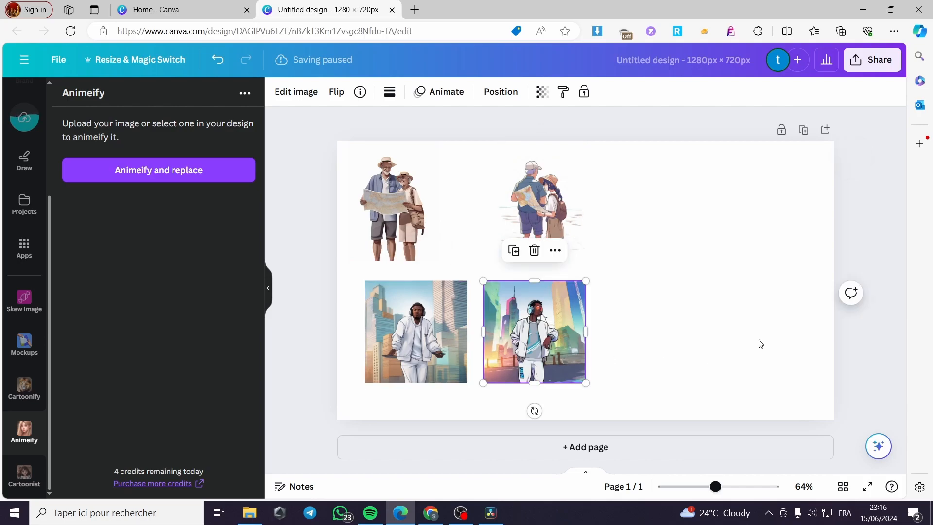